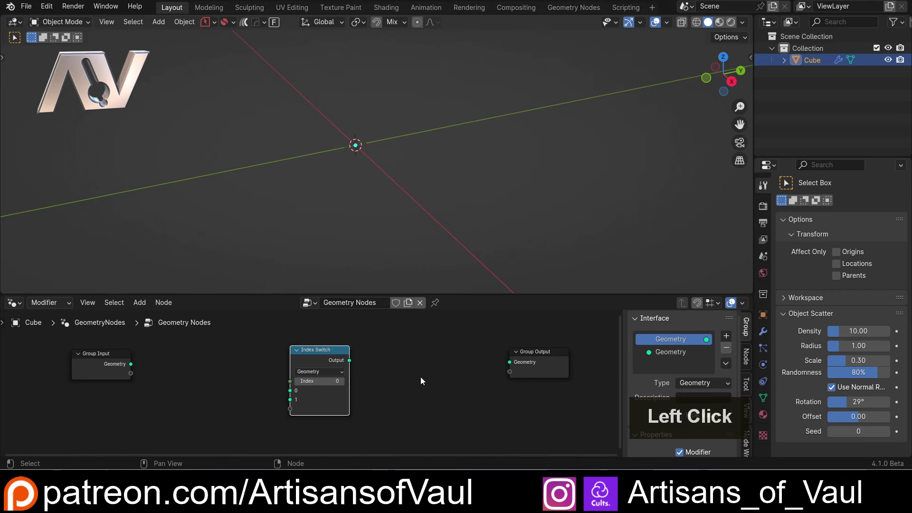
Connect the Index Switch output to the Group Output's Geometry input and space the two nodes neatly.
{"action": "scroll", "coordinate": [415, 372], "scroll_direction": "up", "scroll_amount": 1}
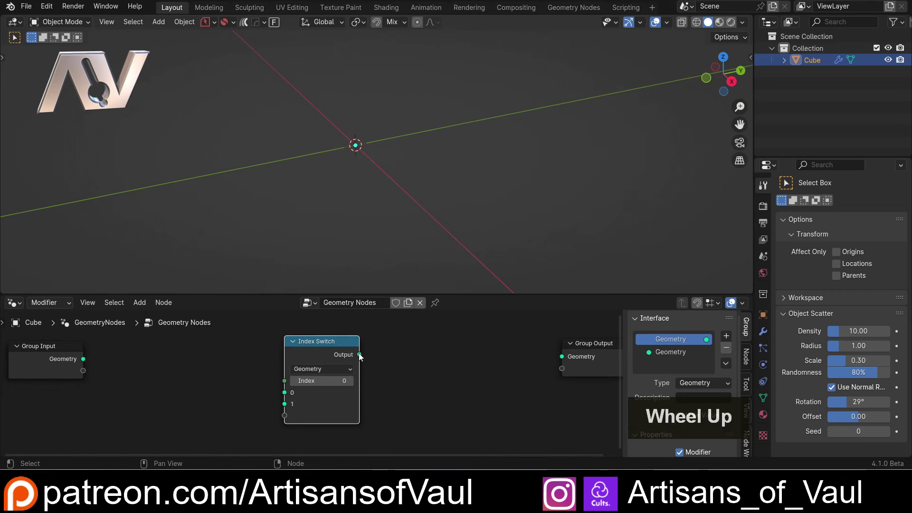
{"action": "left_click_drag", "start_coordinate": [359, 354], "coordinate": [563, 356]}
{"action": "left_click_drag", "start_coordinate": [344, 343], "coordinate": [405, 343]}
{"action": "left_click_drag", "start_coordinate": [589, 346], "coordinate": [543, 345]}
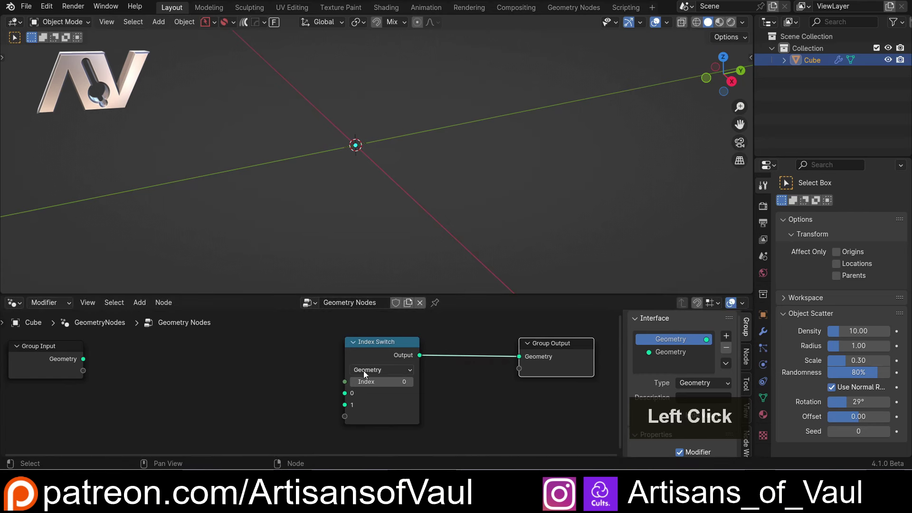
{"action": "scroll", "coordinate": [363, 371], "scroll_direction": "up", "scroll_amount": 1}
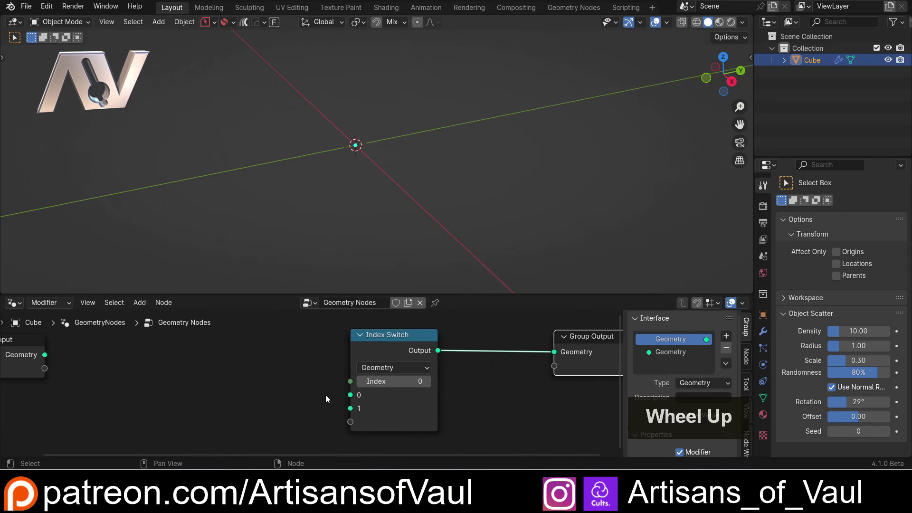
{"action": "scroll", "coordinate": [317, 381], "scroll_direction": "down", "scroll_amount": 1}
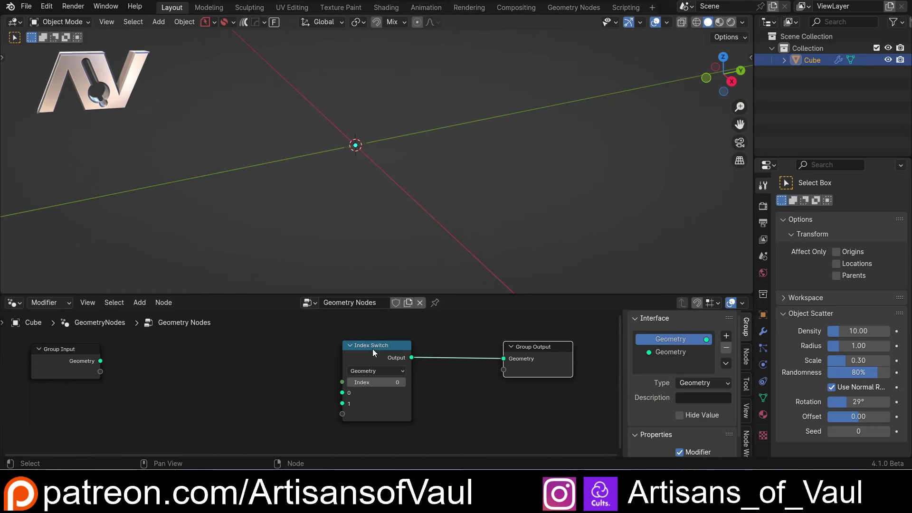
{"action": "left_click_drag", "start_coordinate": [372, 349], "coordinate": [397, 341]}
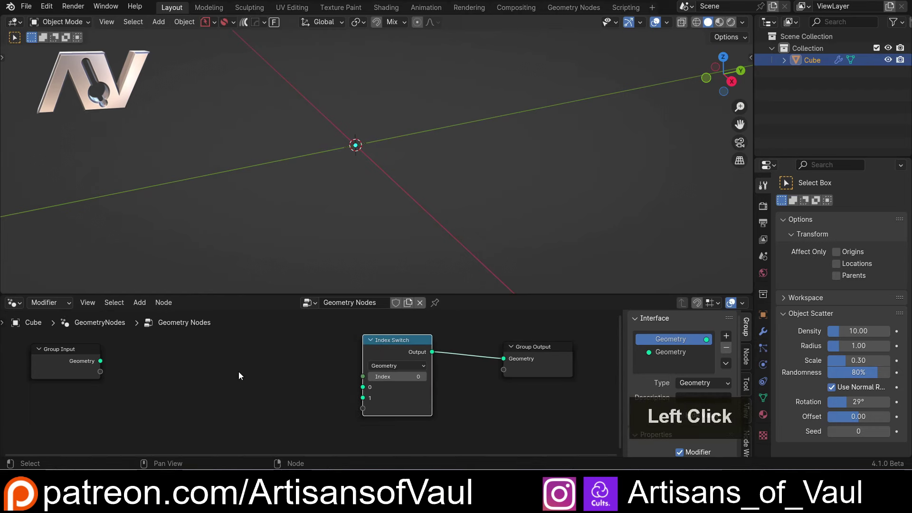
Add a Cube mesh primitive node, connect its Mesh output to Index Switch input 0, and collapse the node.
{"action": "key", "text": "shift+a"}
{"action": "type", "text": "cub"}
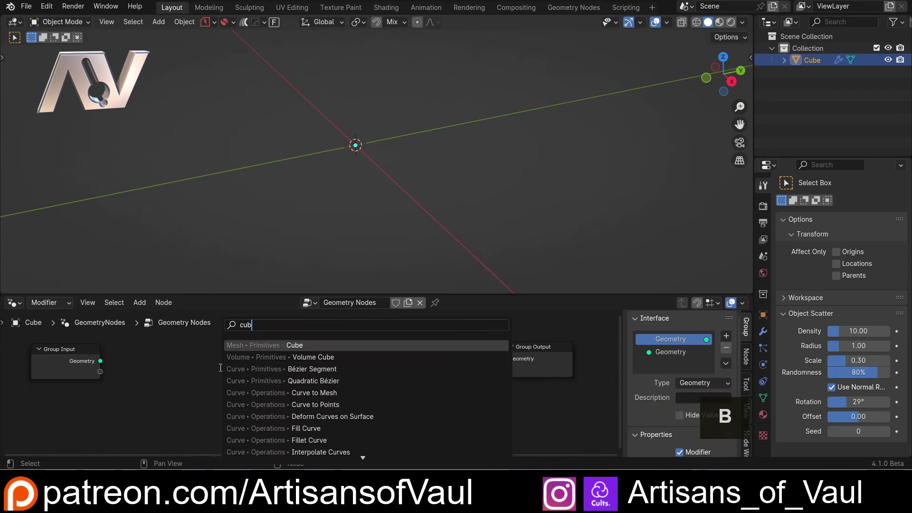
{"action": "left_click", "coordinate": [289, 345]}
{"action": "left_click", "coordinate": [259, 364]}
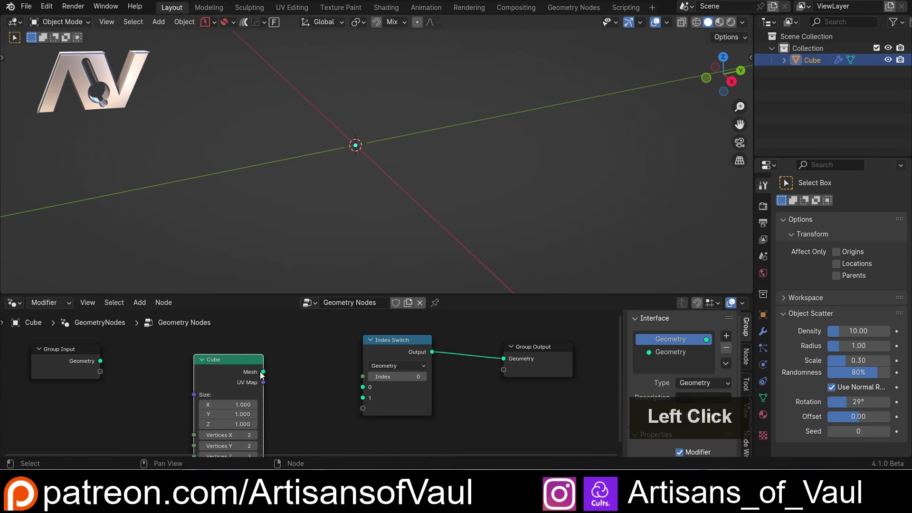
{"action": "left_click_drag", "start_coordinate": [263, 372], "coordinate": [363, 387]}
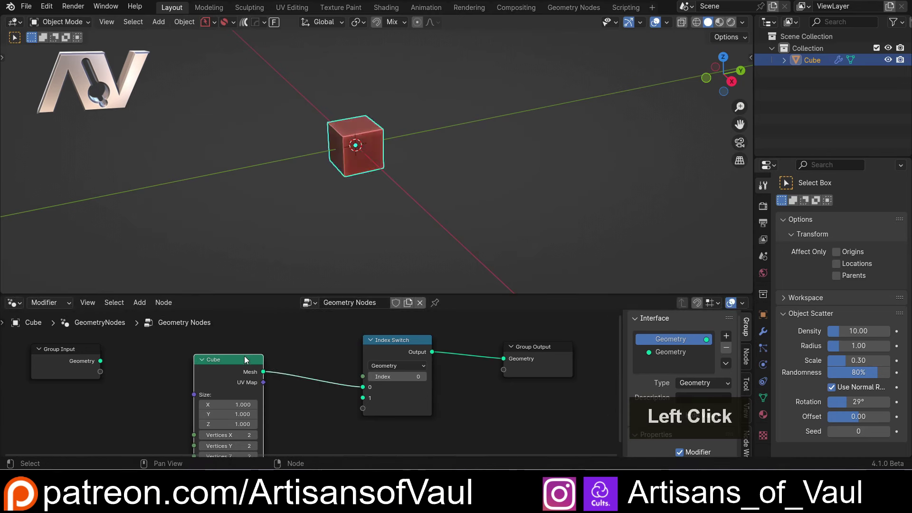
{"action": "left_click", "coordinate": [203, 359]}
Add a Cylinder mesh primitive node below the Cube, connect its Mesh to Index Switch input 1, and collapse it.
{"action": "key", "text": "shift+a"}
{"action": "mouse_move", "coordinate": [256, 407]}
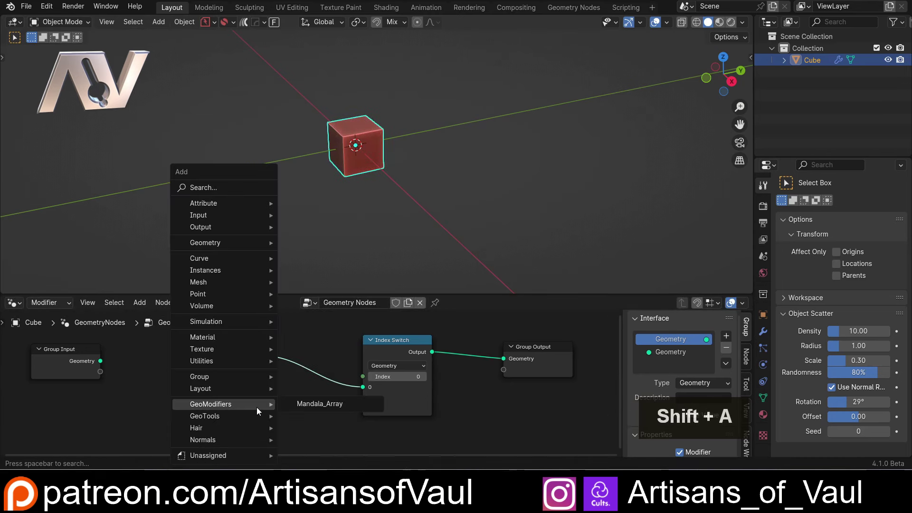
{"action": "type", "text": "cyl"}
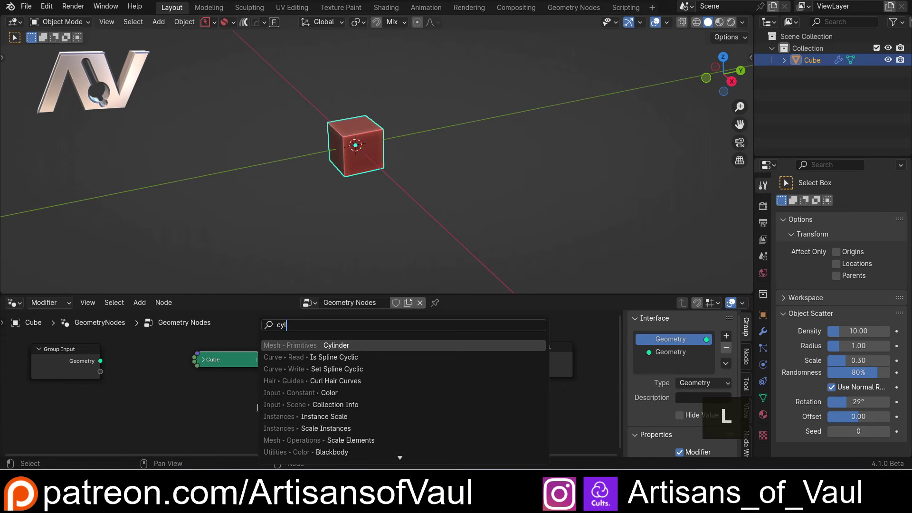
{"action": "left_click", "coordinate": [297, 345]}
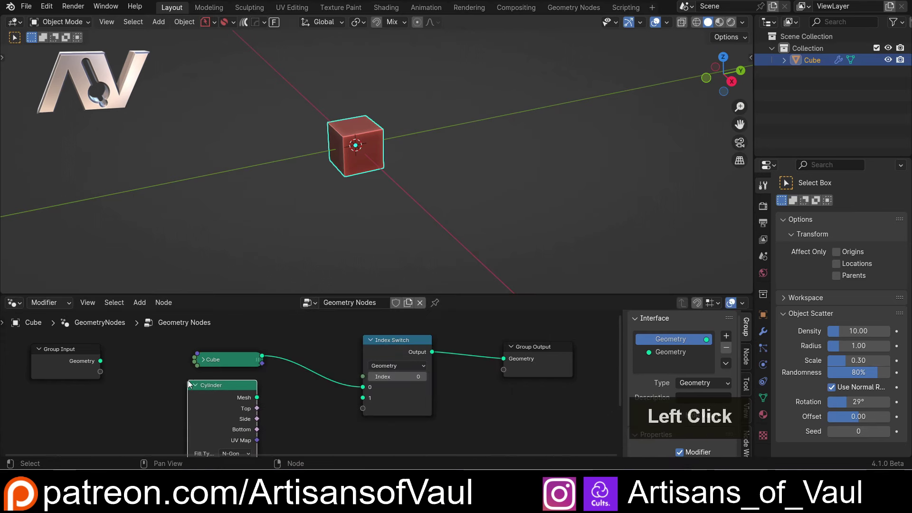
{"action": "left_click", "coordinate": [252, 393]}
{"action": "left_click_drag", "start_coordinate": [256, 397], "coordinate": [364, 398]}
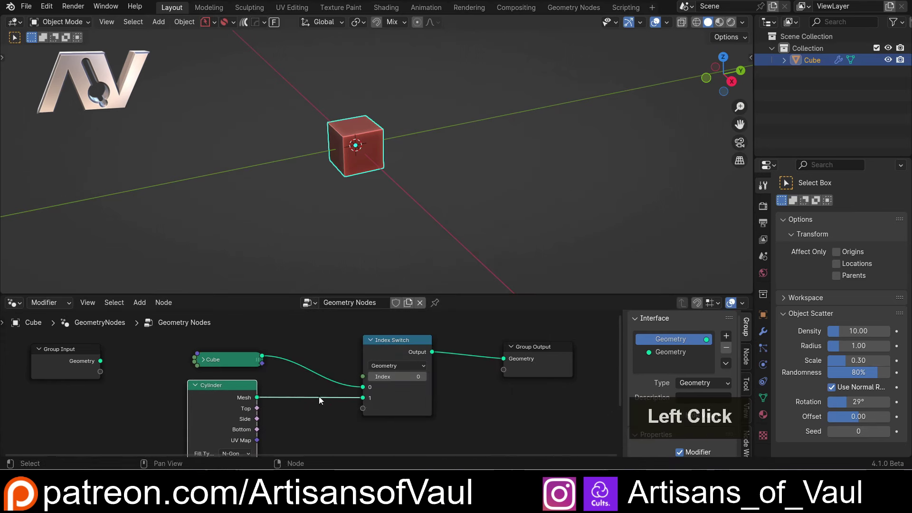
{"action": "left_click", "coordinate": [194, 385]}
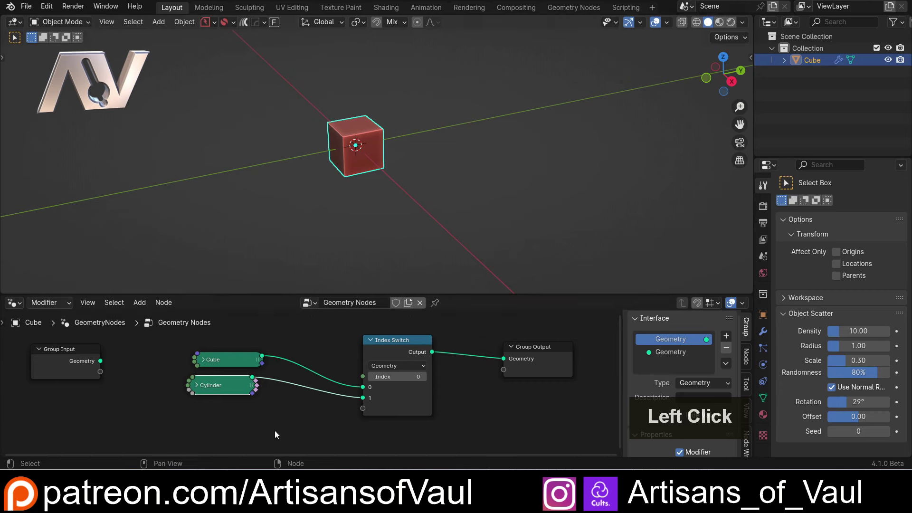
Add a Cone mesh primitive node and connect its Mesh output to the Index Switch's empty socket as input 2.
{"action": "key", "text": "shift+a"}
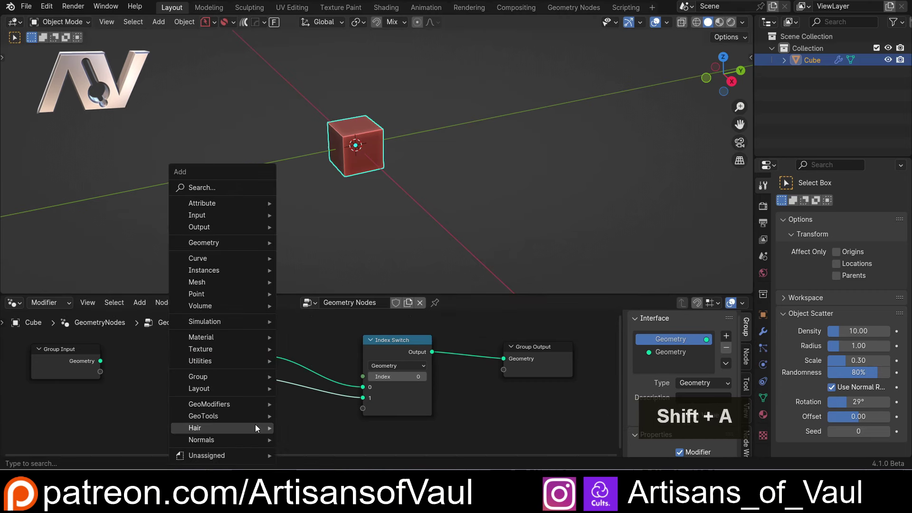
{"action": "left_click", "coordinate": [229, 188]}
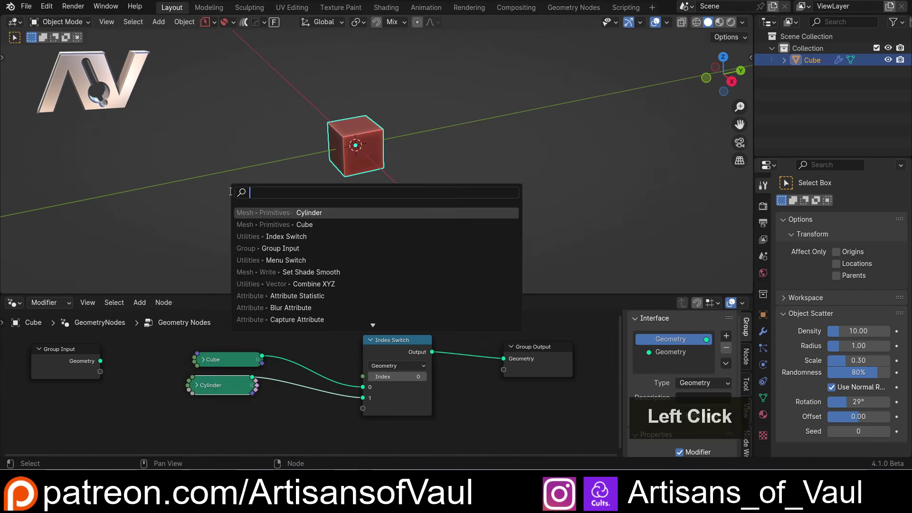
{"action": "type", "text": "con"}
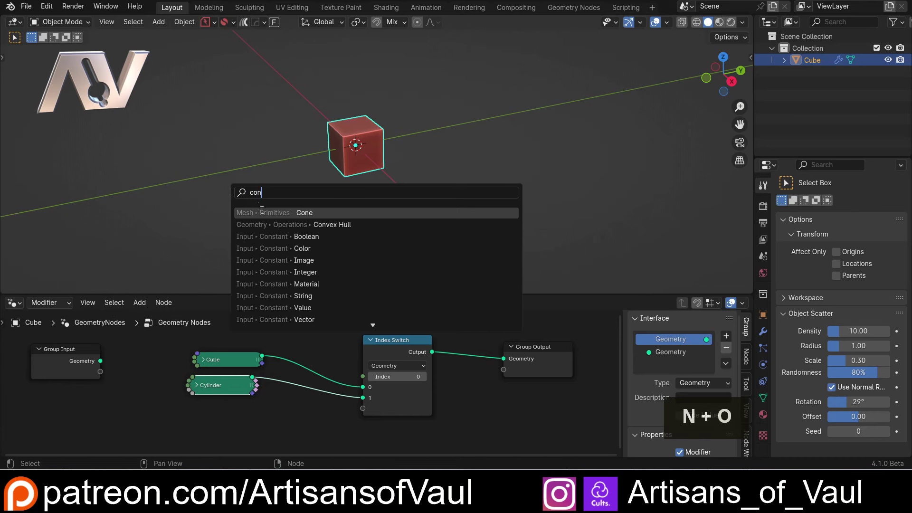
{"action": "left_click", "coordinate": [261, 212]}
{"action": "left_click", "coordinate": [259, 418]}
{"action": "left_click_drag", "start_coordinate": [261, 421], "coordinate": [363, 408]}
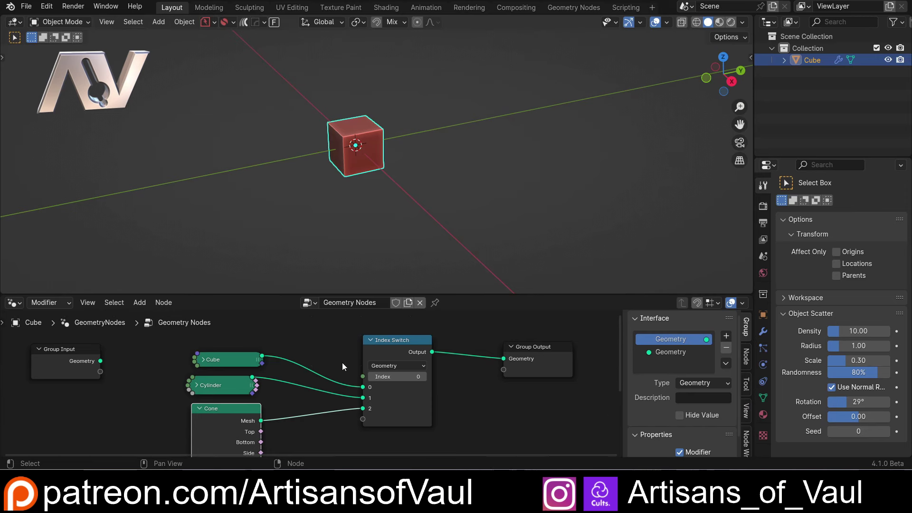
Step the Index Switch's Index value through 1 and 2 to preview each shape, and return it to 0.
{"action": "left_click", "coordinate": [424, 378]}
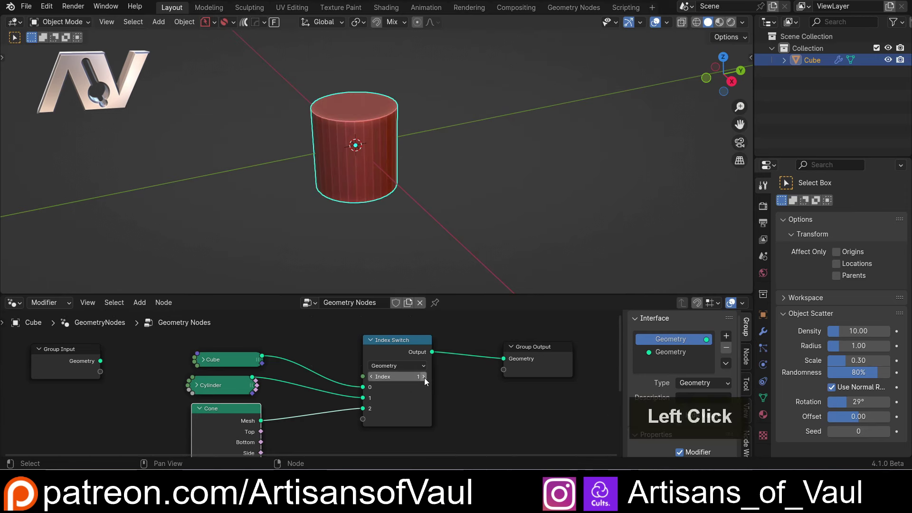
{"action": "left_click_drag", "start_coordinate": [424, 378], "coordinate": [431, 375]}
{"action": "left_click", "coordinate": [424, 377]}
{"action": "left_click", "coordinate": [423, 377]}
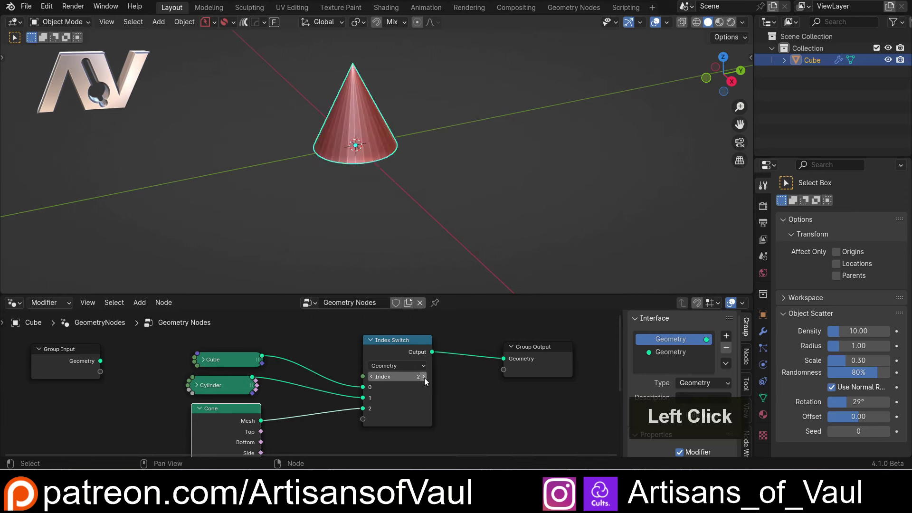
{"action": "double_click", "coordinate": [372, 377]}
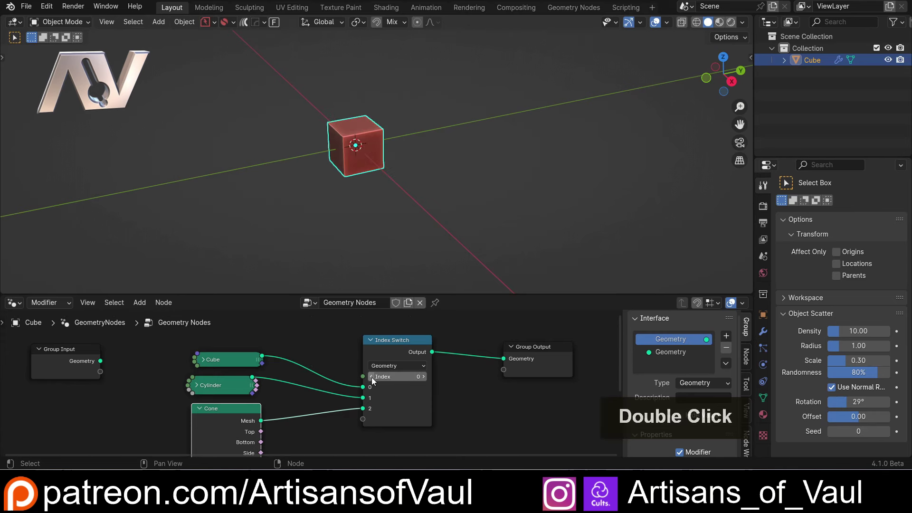
Collapse the Cone node and stack the Cube, Cylinder and Cone nodes in a compact column.
{"action": "left_click", "coordinate": [202, 409]}
{"action": "left_click_drag", "start_coordinate": [228, 405], "coordinate": [226, 427]}
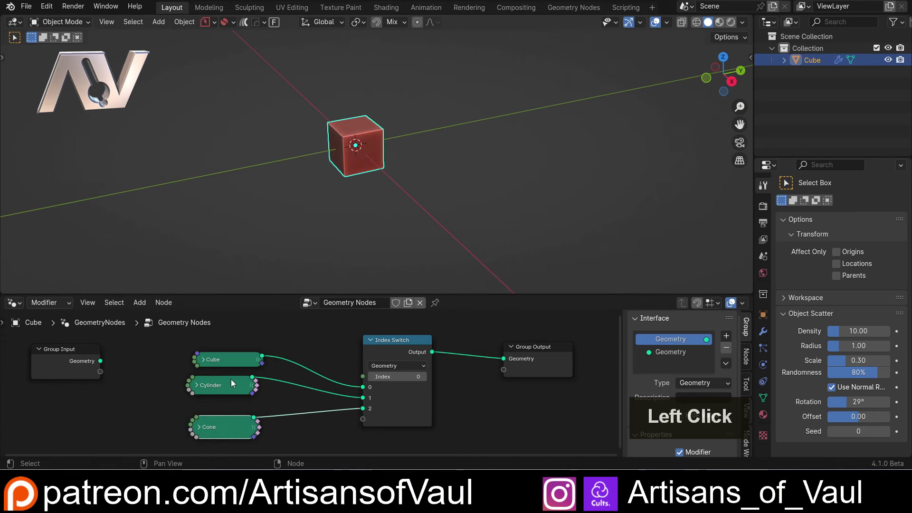
{"action": "left_click_drag", "start_coordinate": [231, 379], "coordinate": [231, 395]}
{"action": "left_click_drag", "start_coordinate": [231, 359], "coordinate": [227, 381]}
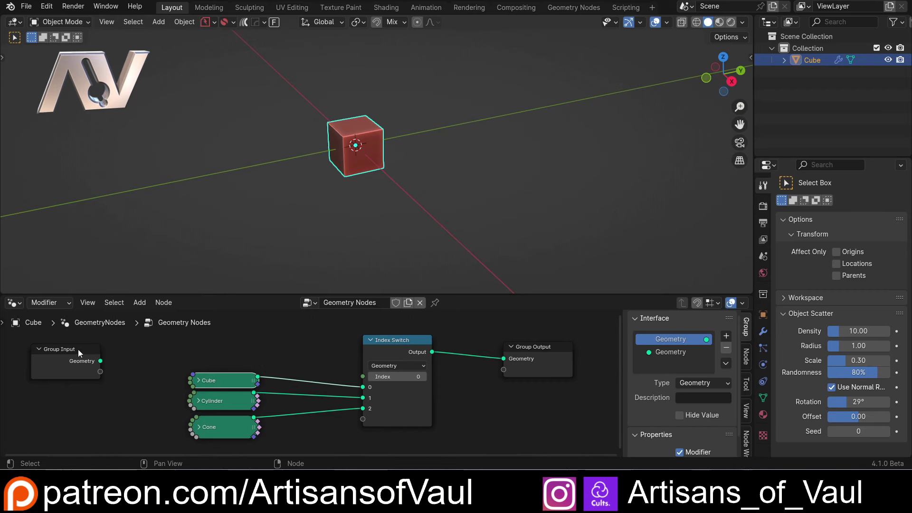
Move the Group Input node above the primitives and expose the Index Switch's Index socket as a group input.
{"action": "left_click_drag", "start_coordinate": [77, 349], "coordinate": [252, 349]}
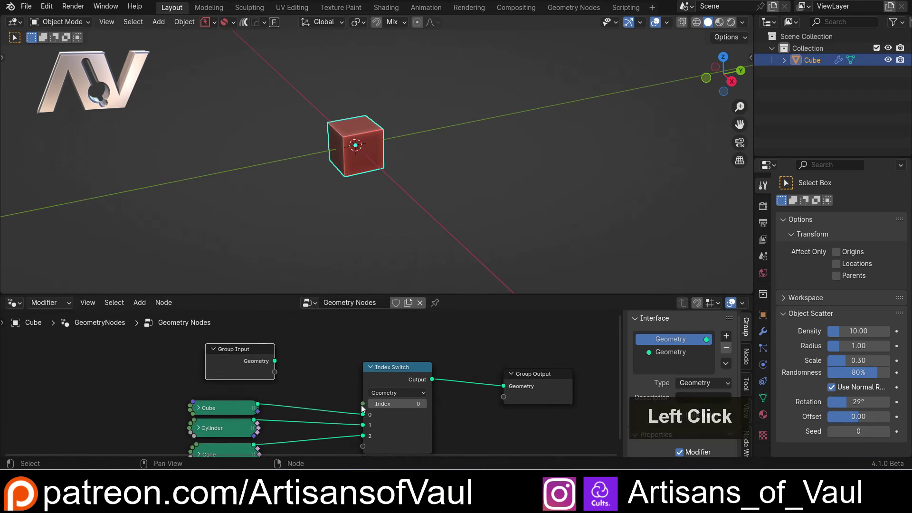
{"action": "left_click_drag", "start_coordinate": [363, 404], "coordinate": [278, 375]}
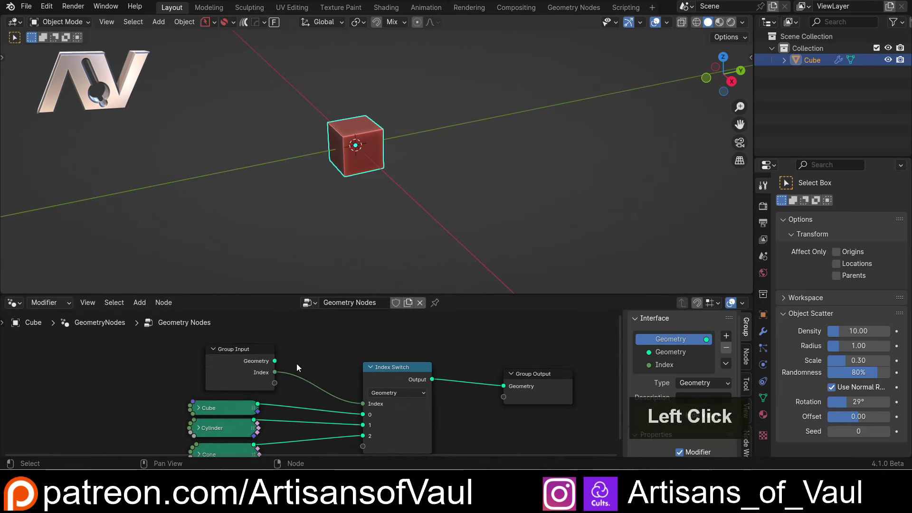
Show the modifier settings and test the exposed Index up to 2 and back to 0 in an enlarged viewport.
{"action": "left_click", "coordinate": [760, 334]}
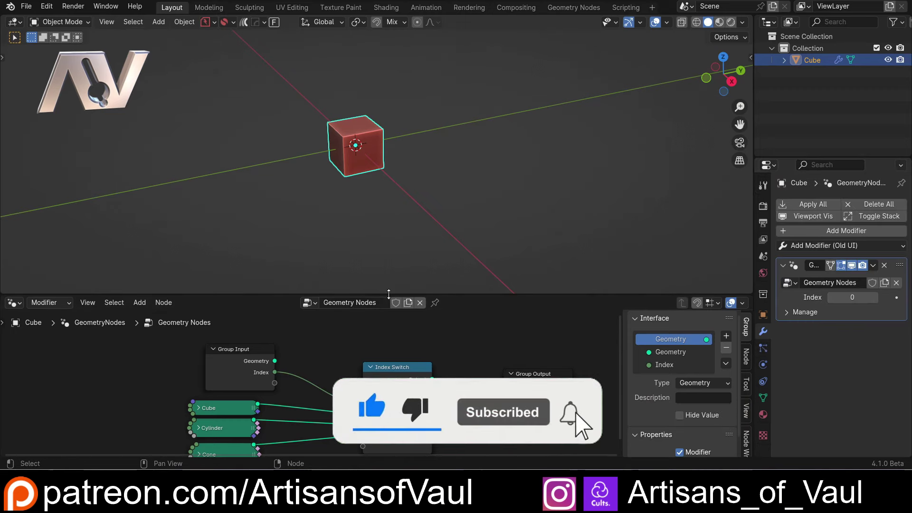
{"action": "left_click_drag", "start_coordinate": [389, 294], "coordinate": [388, 445]}
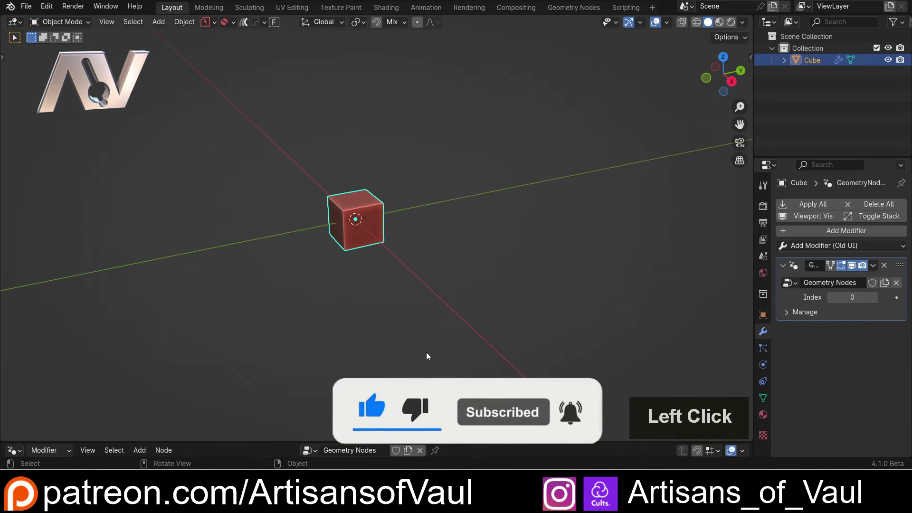
{"action": "left_click", "coordinate": [874, 299]}
{"action": "left_click", "coordinate": [874, 299]}
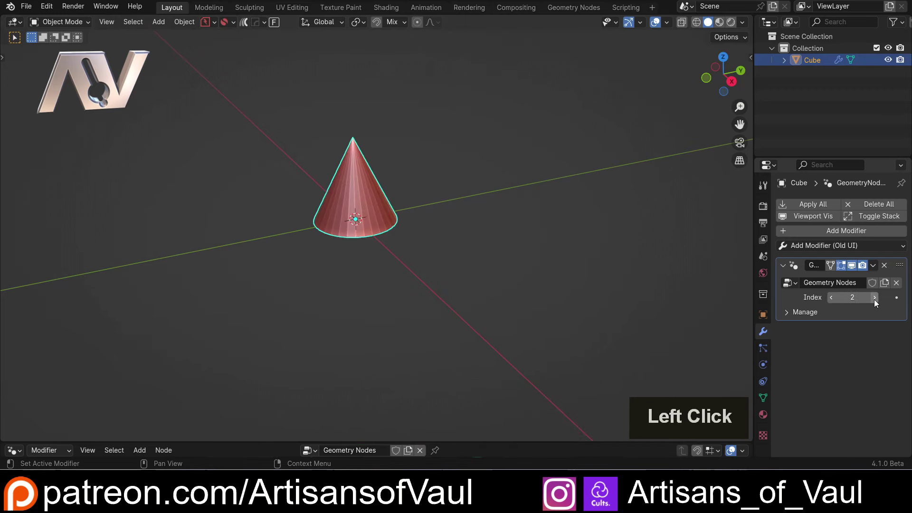
{"action": "left_click", "coordinate": [832, 301]}
{"action": "left_click", "coordinate": [832, 301]}
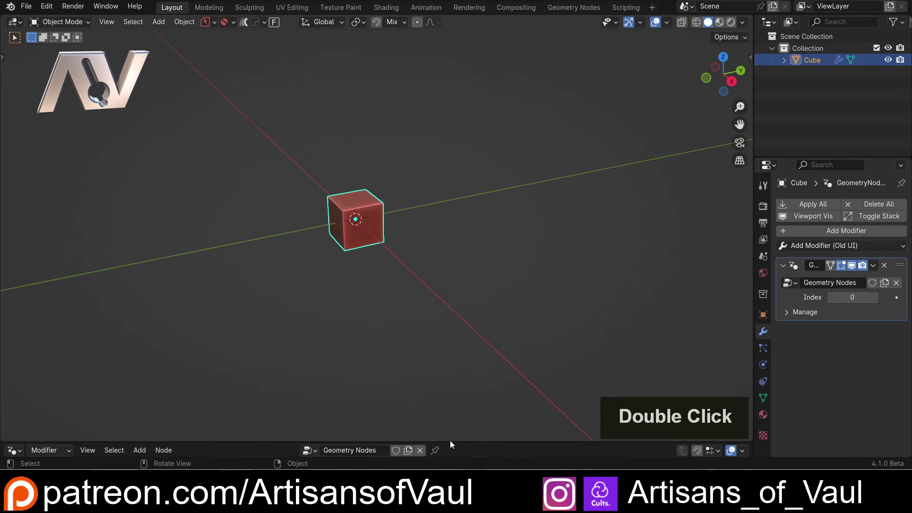
{"action": "left_click_drag", "start_coordinate": [450, 445], "coordinate": [450, 236]}
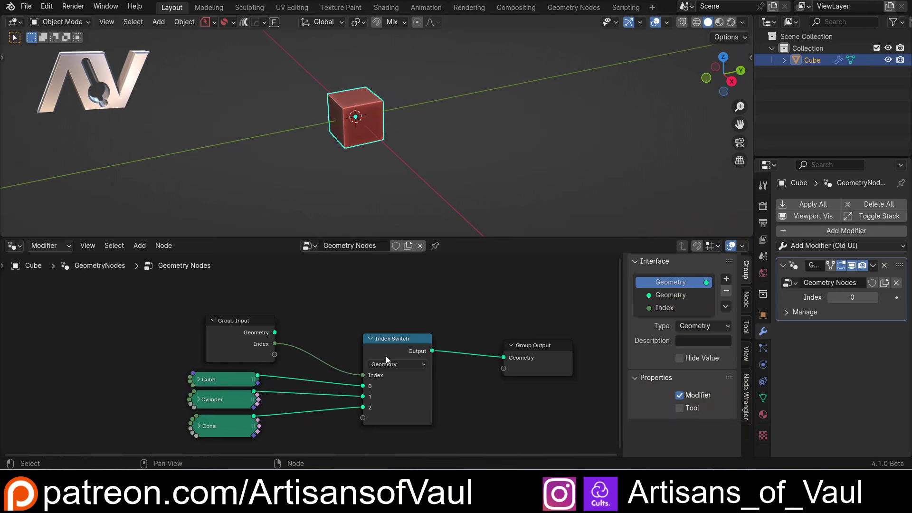
{"action": "left_click", "coordinate": [839, 297]}
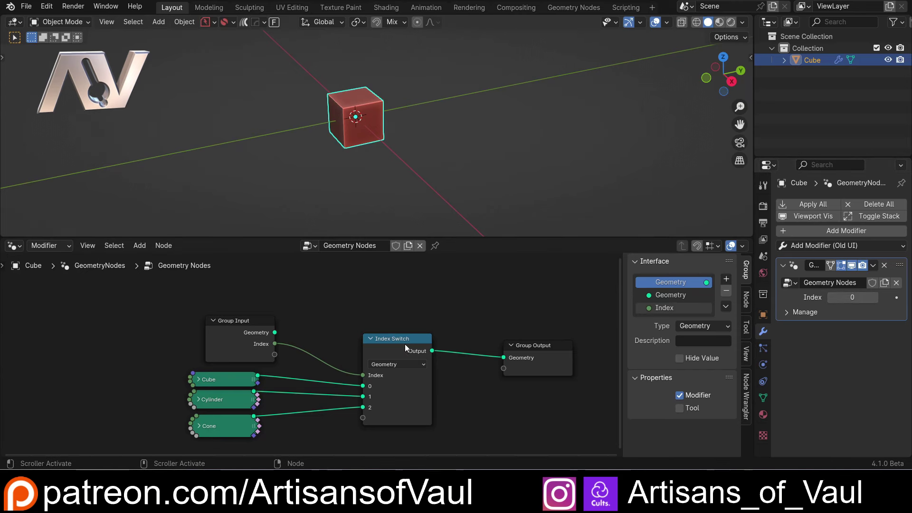
Detach the Index Switch node from its links and delete it.
{"action": "left_click_drag", "start_coordinate": [405, 348], "coordinate": [445, 296], "text": "ctrl"}
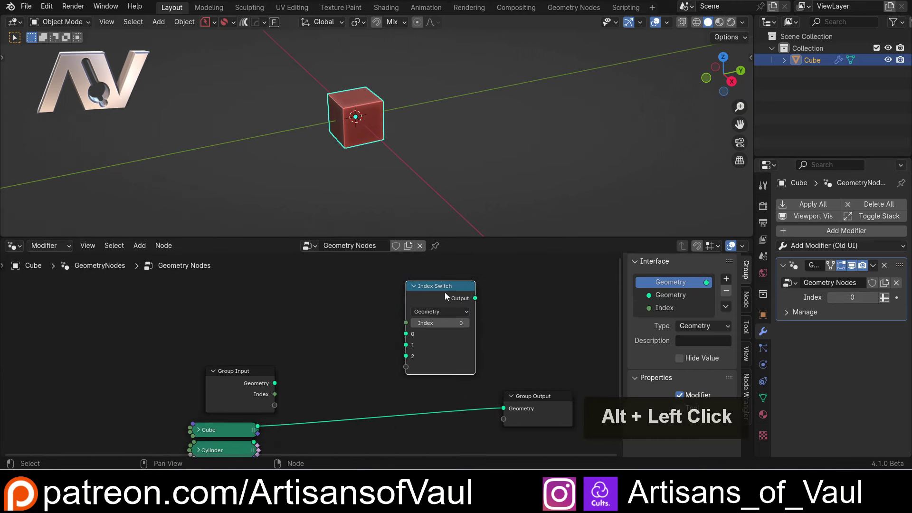
{"action": "key", "text": "x"}
Add a Menu Switch node feeding the Group Output and connect the Cube's Mesh to its A input.
{"action": "scroll", "coordinate": [436, 307], "scroll_direction": "down", "scroll_amount": 1}
{"action": "middle_click_drag", "start_coordinate": [436, 307], "coordinate": [418, 279]}
{"action": "key", "text": "shift+a"}
{"action": "mouse_move", "coordinate": [420, 295]}
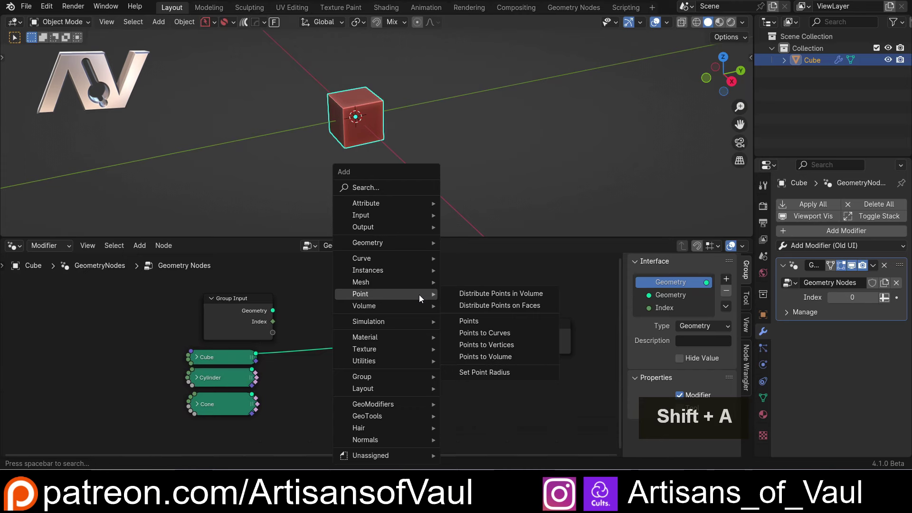
{"action": "type", "text": "swi"}
{"action": "left_click", "coordinate": [454, 329]}
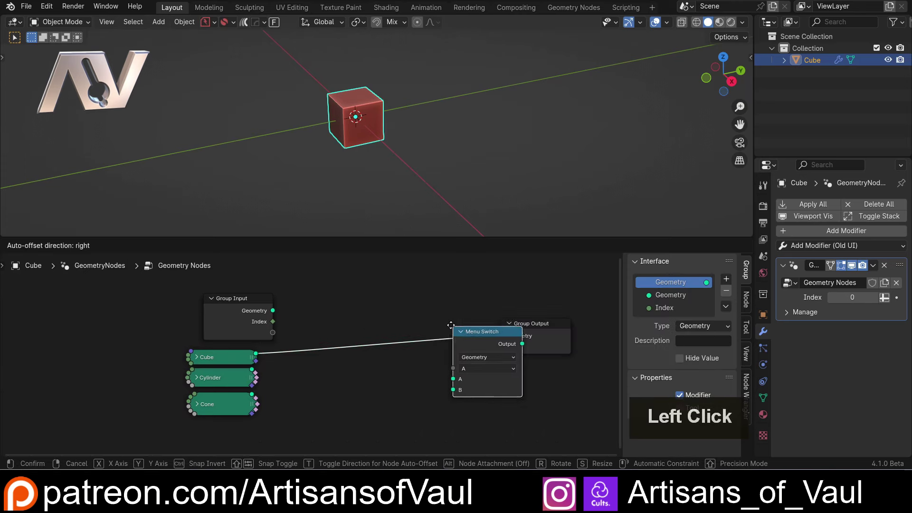
{"action": "left_click", "coordinate": [380, 321]}
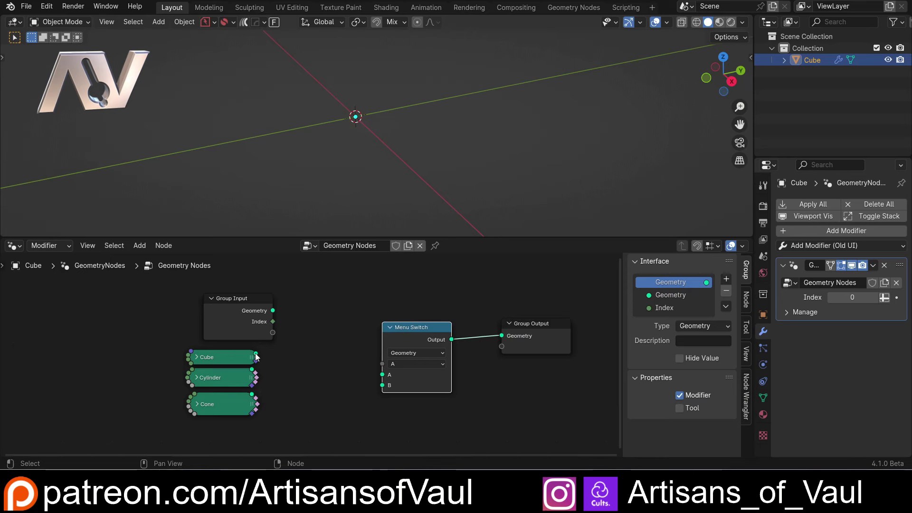
{"action": "left_click_drag", "start_coordinate": [256, 355], "coordinate": [331, 364]}
{"action": "left_click_drag", "start_coordinate": [380, 378], "coordinate": [382, 375]}
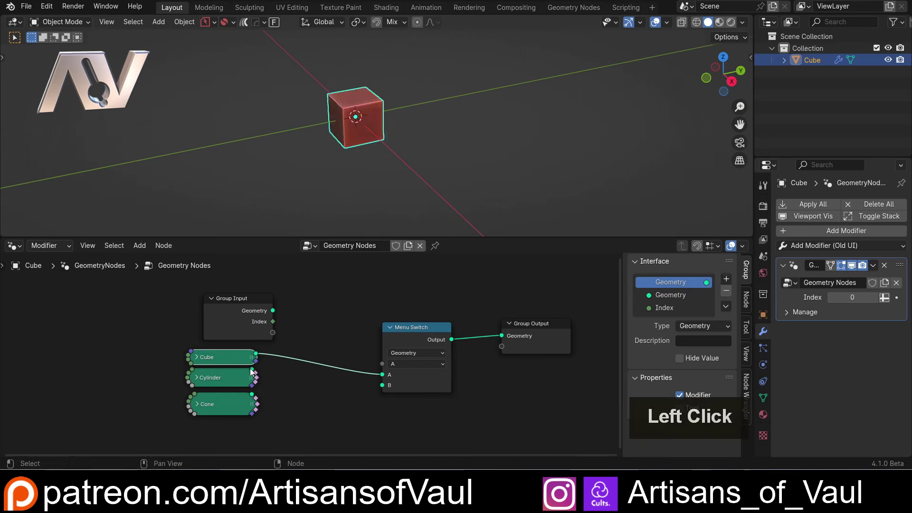
Connect the Cylinder's Mesh to the Menu Switch's B input and add a third item to the node, with the node editor enlarged.
{"action": "left_click_drag", "start_coordinate": [252, 371], "coordinate": [383, 386]}
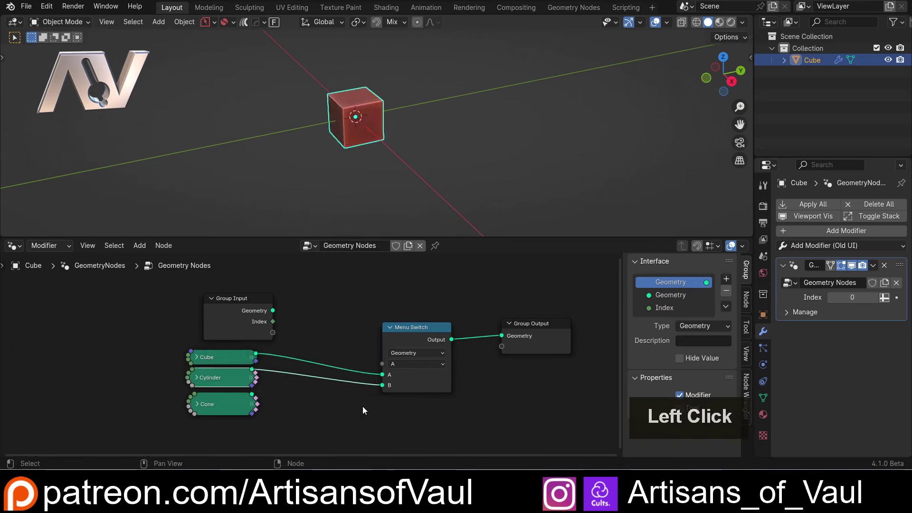
{"action": "left_click", "coordinate": [409, 328]}
{"action": "left_click", "coordinate": [746, 302]}
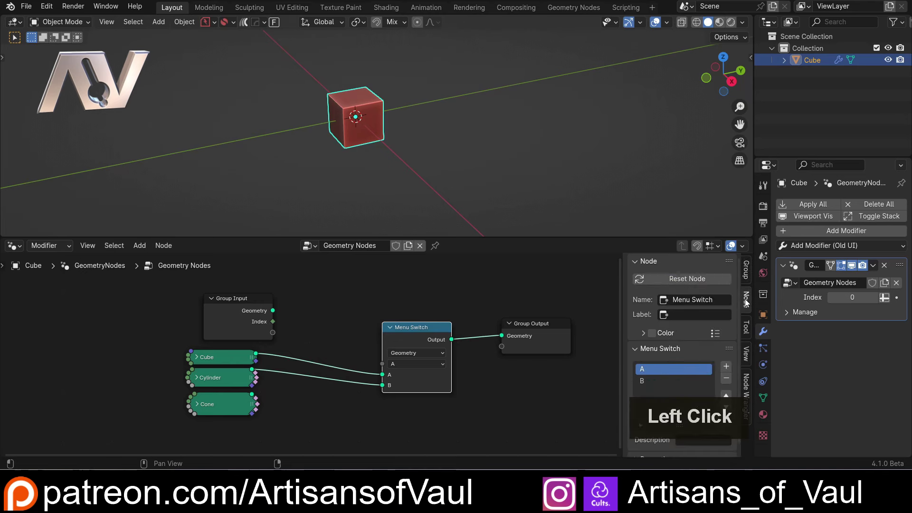
{"action": "left_click", "coordinate": [726, 366]}
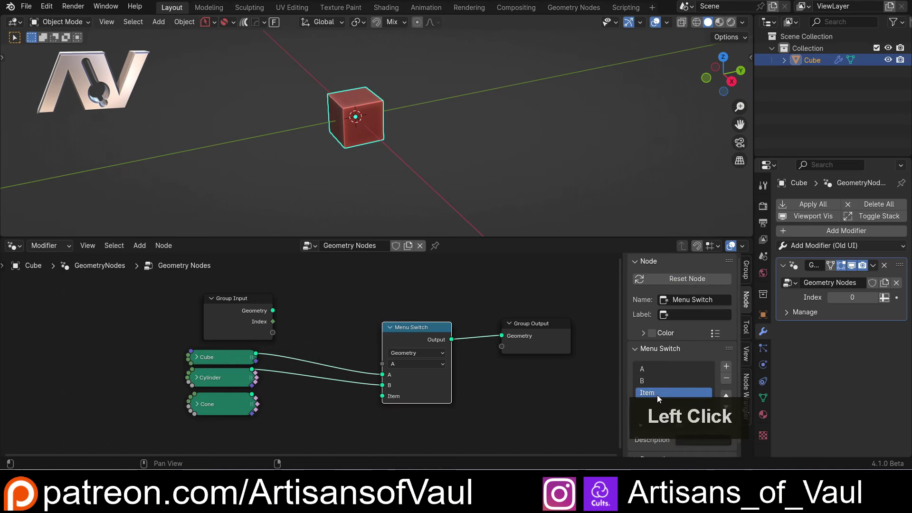
{"action": "left_click_drag", "start_coordinate": [652, 246], "coordinate": [660, 178]}
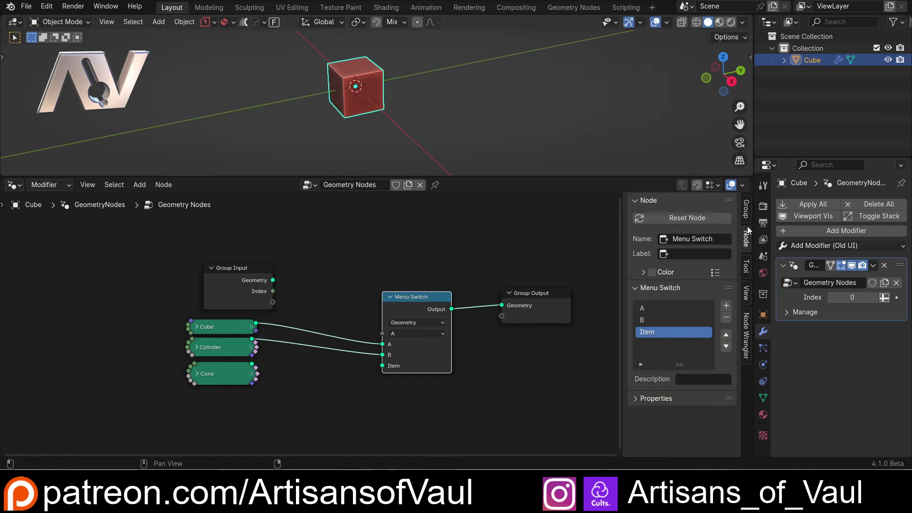
Remove the Menu Switch's third item, add it again, and connect the Cone's Mesh to its input.
{"action": "left_click", "coordinate": [749, 204]}
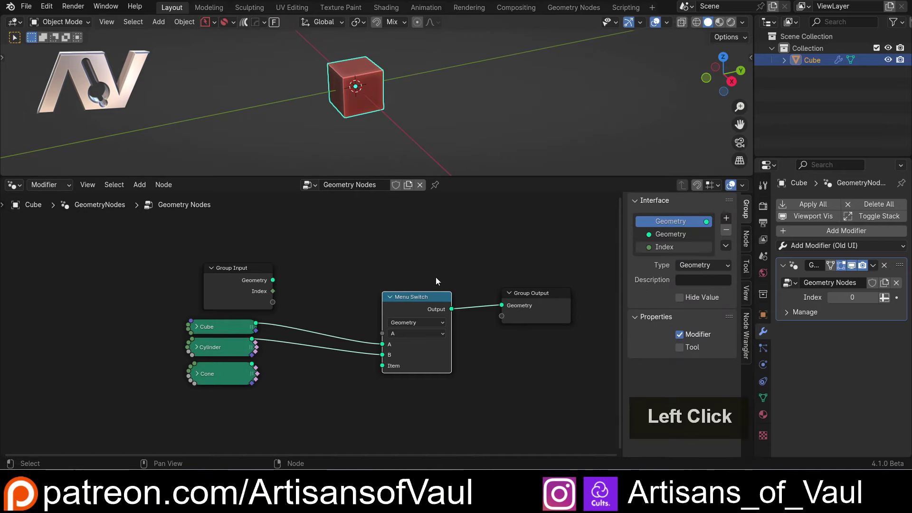
{"action": "left_click", "coordinate": [747, 239]}
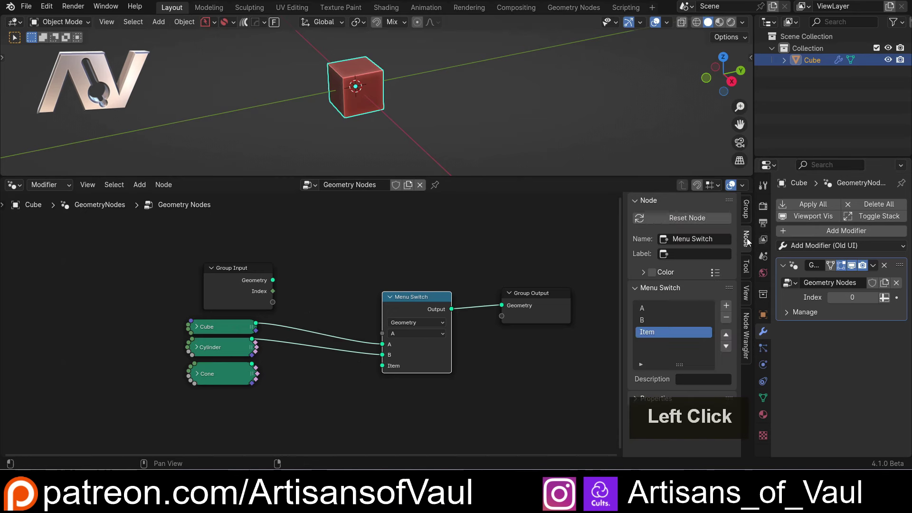
{"action": "left_click", "coordinate": [727, 317]}
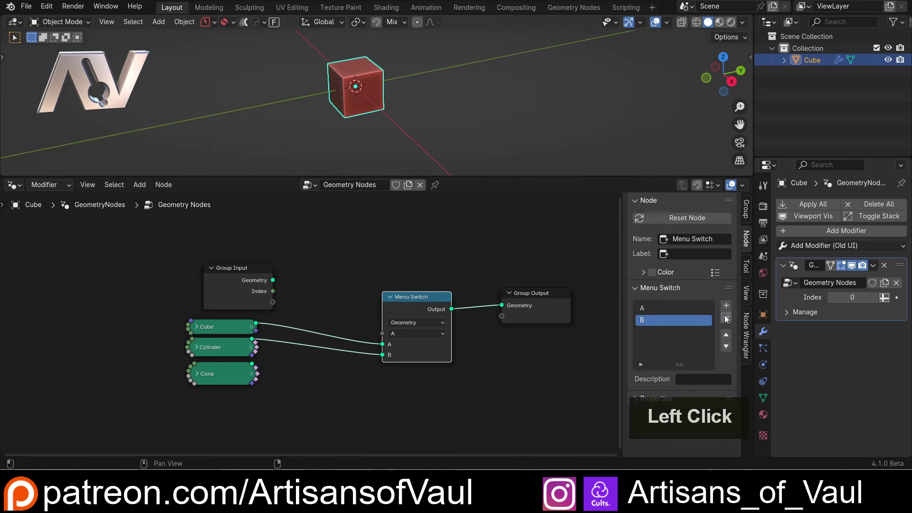
{"action": "left_click", "coordinate": [727, 306]}
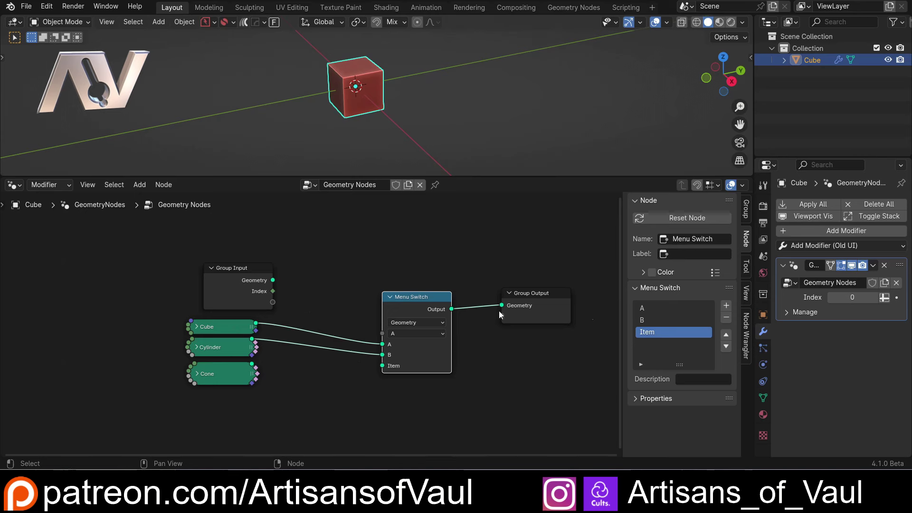
{"action": "left_click_drag", "start_coordinate": [251, 364], "coordinate": [383, 366]}
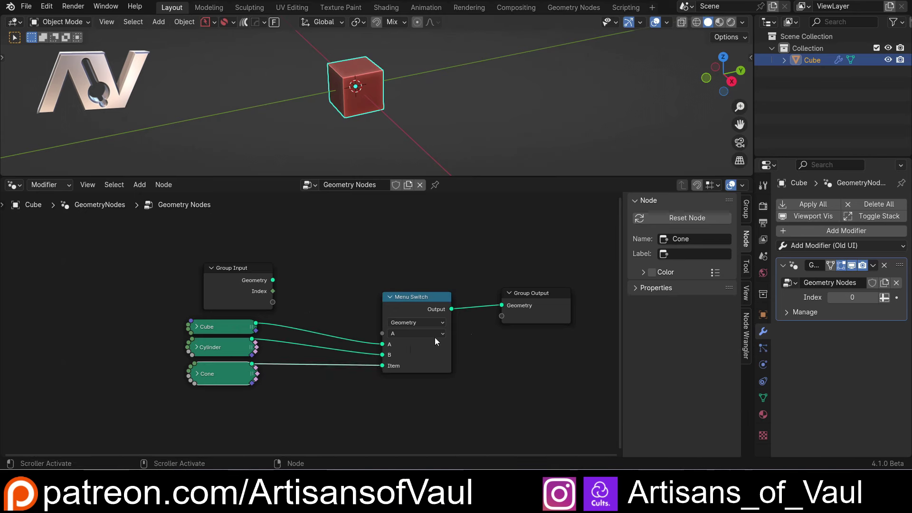
Rename the Menu Switch's item A as Cube.
{"action": "left_click", "coordinate": [414, 297]}
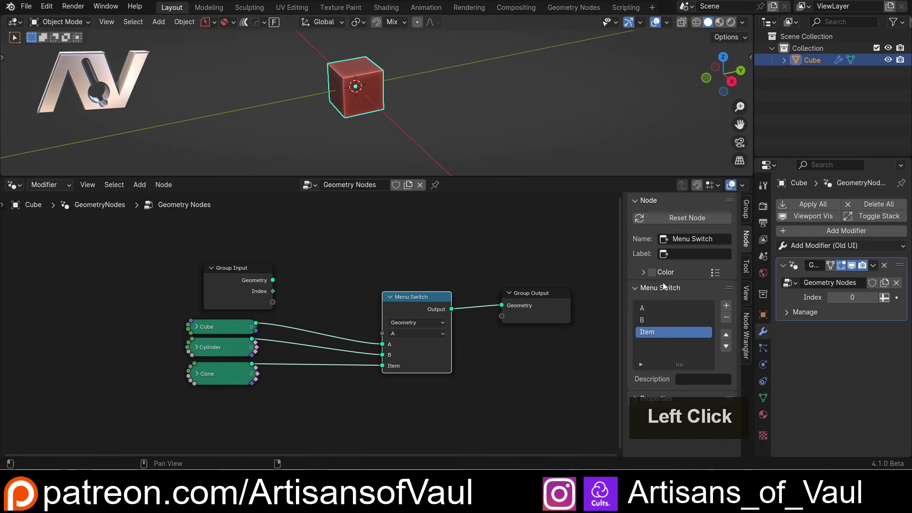
{"action": "double_click", "coordinate": [649, 307]}
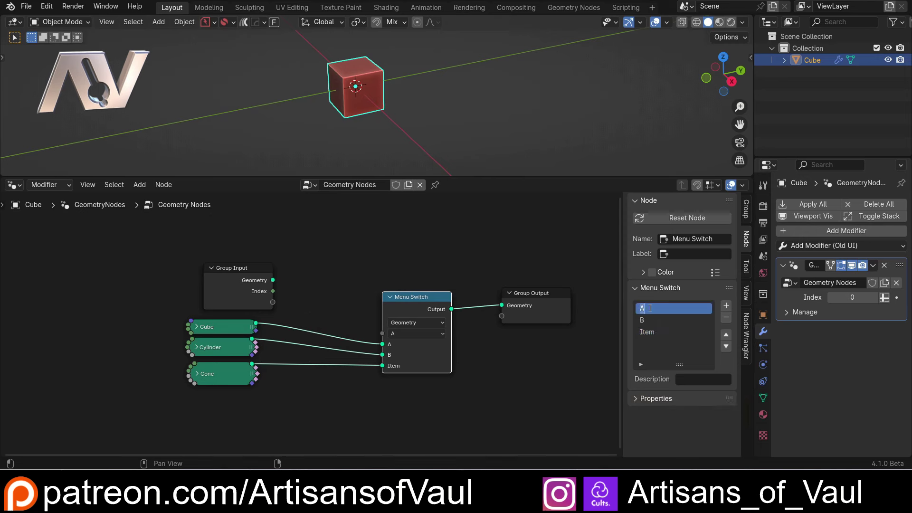
{"action": "type", "text": "Cubew"}
{"action": "key", "text": "BackSpace"}
{"action": "key", "text": "BackSpace"}
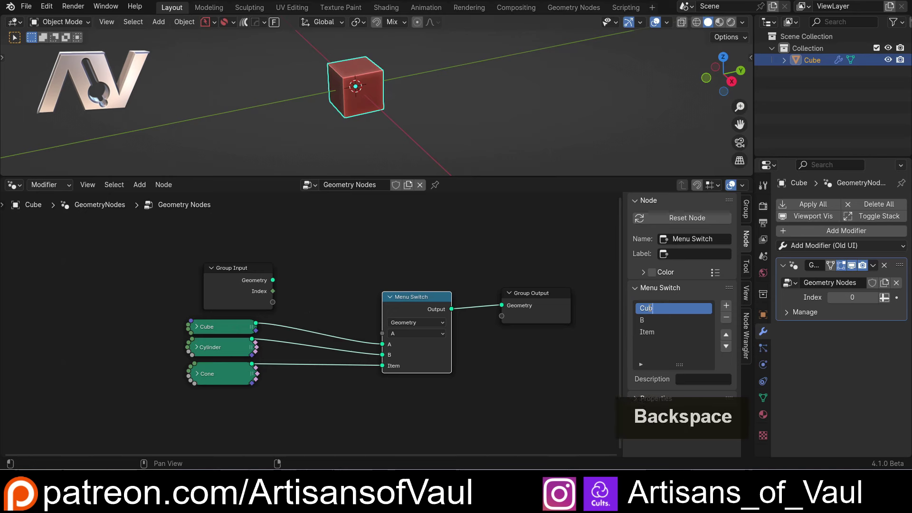
{"action": "type", "text": "e"}
Rename the Menu Switch's item B as Cylinder and its third item as Cone.
{"action": "left_click", "coordinate": [642, 319]}
{"action": "double_click", "coordinate": [643, 320]}
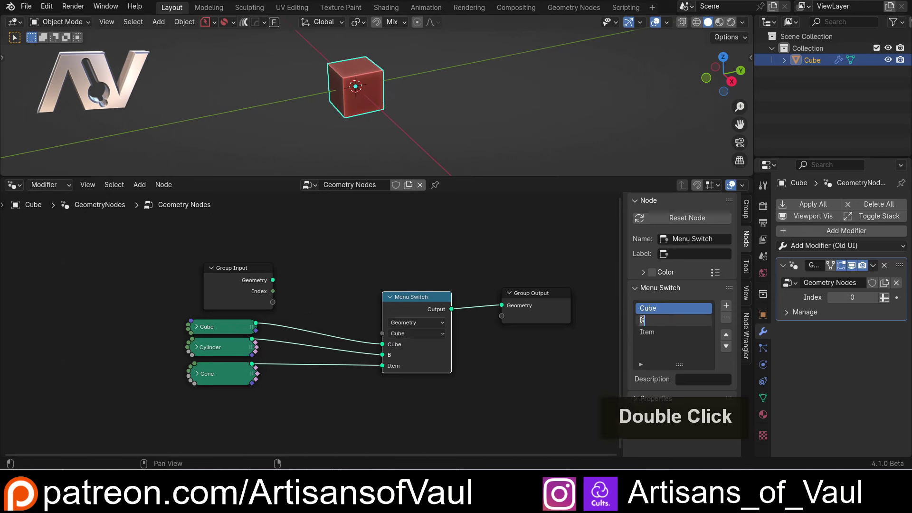
{"action": "type", "text": "Cylinde"}
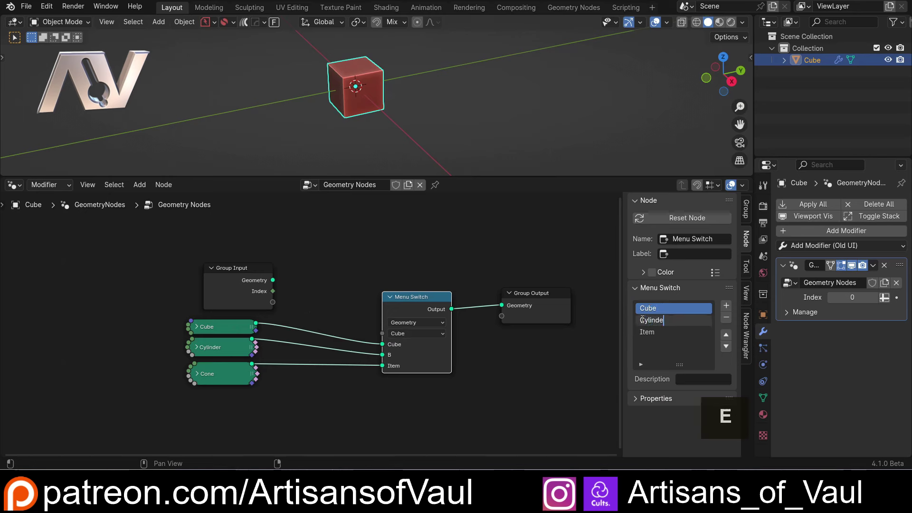
{"action": "type", "text": "r"}
{"action": "left_click", "coordinate": [655, 332]}
{"action": "double_click", "coordinate": [654, 333]}
{"action": "double_click", "coordinate": [654, 332]}
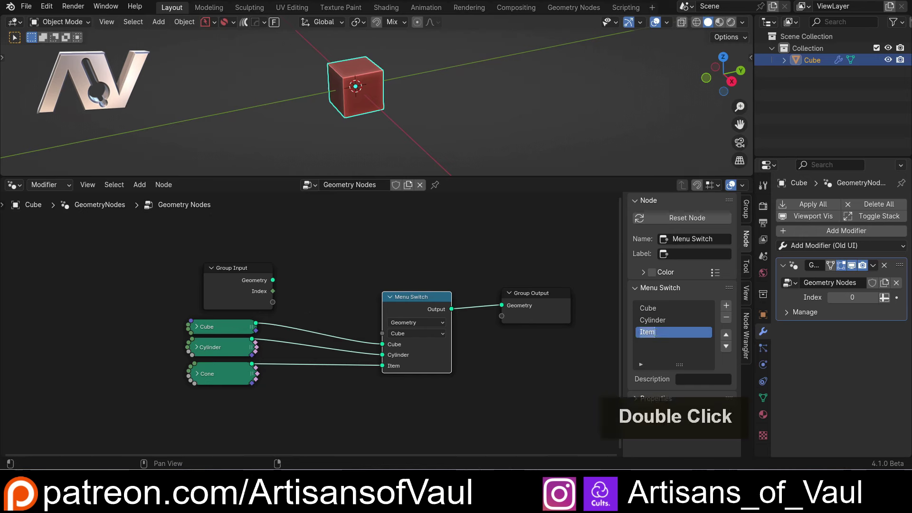
{"action": "type", "text": "Cone"}
Remove the unused Index input from the group interface and expose the Menu Switch's Menu socket as a group input.
{"action": "left_click", "coordinate": [240, 268]}
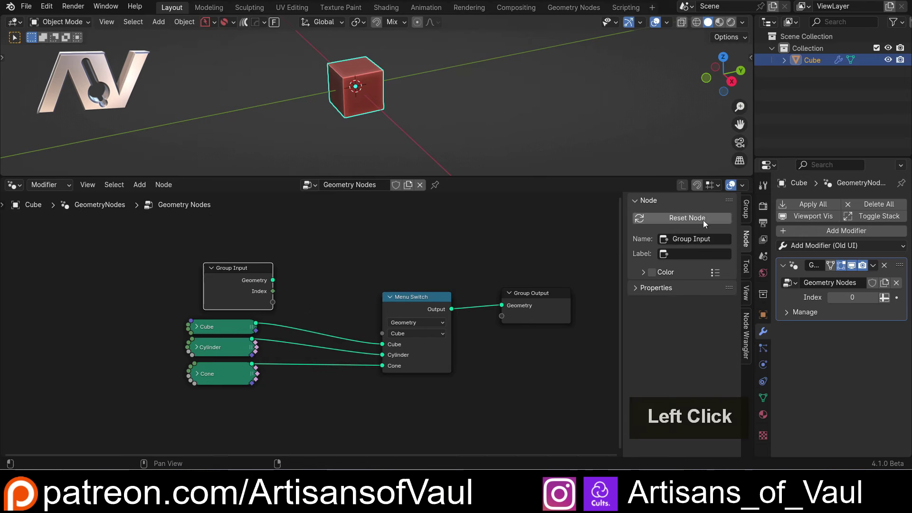
{"action": "left_click", "coordinate": [746, 212]}
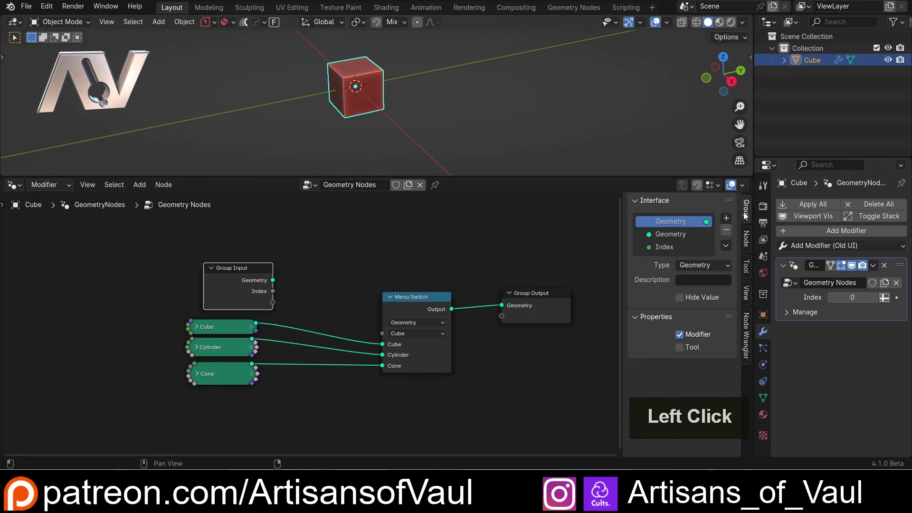
{"action": "left_click", "coordinate": [656, 247]}
{"action": "left_click", "coordinate": [726, 230]}
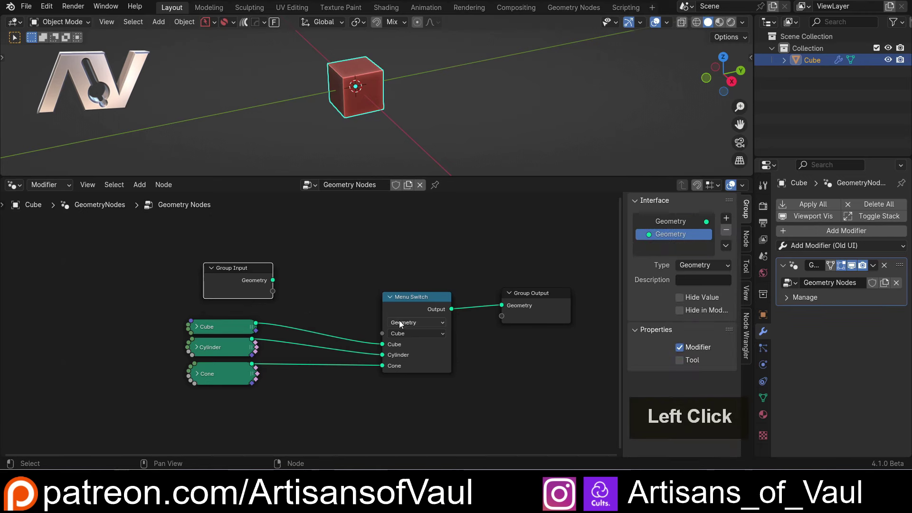
{"action": "left_click_drag", "start_coordinate": [383, 333], "coordinate": [273, 292]}
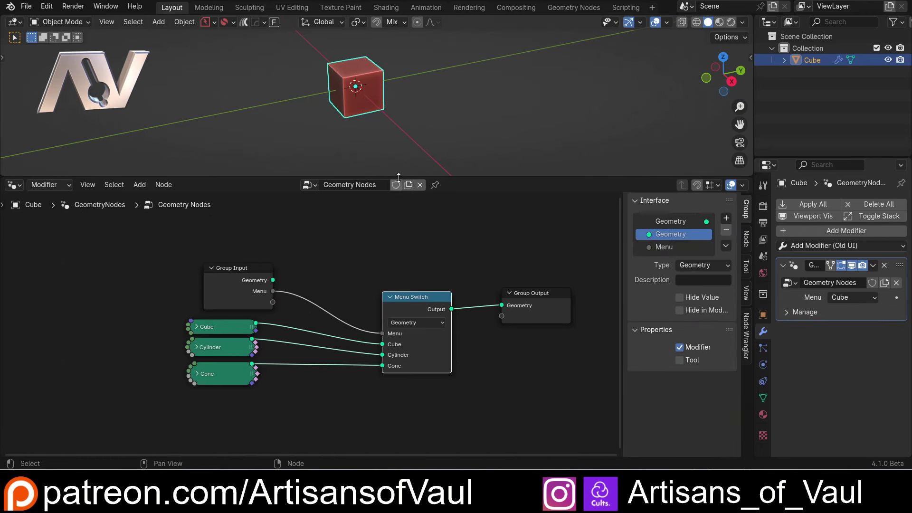
Test the modifier's Menu setting in an enlarged viewport by choosing Cylinder, Cone and Cube again.
{"action": "left_click_drag", "start_coordinate": [396, 178], "coordinate": [406, 443]}
{"action": "scroll", "coordinate": [359, 244], "scroll_direction": "up", "scroll_amount": 2}
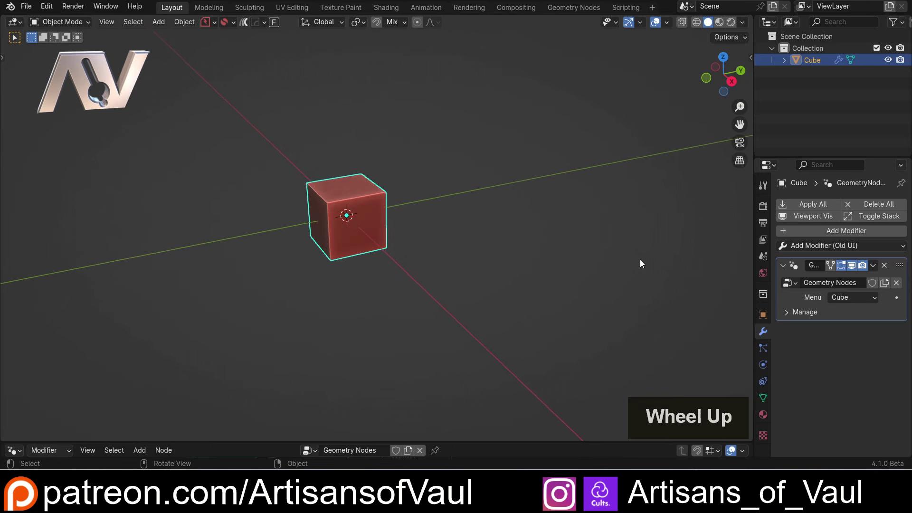
{"action": "left_click", "coordinate": [862, 303]}
{"action": "left_click", "coordinate": [862, 303]}
{"action": "left_click", "coordinate": [849, 321]}
{"action": "left_click", "coordinate": [857, 300]}
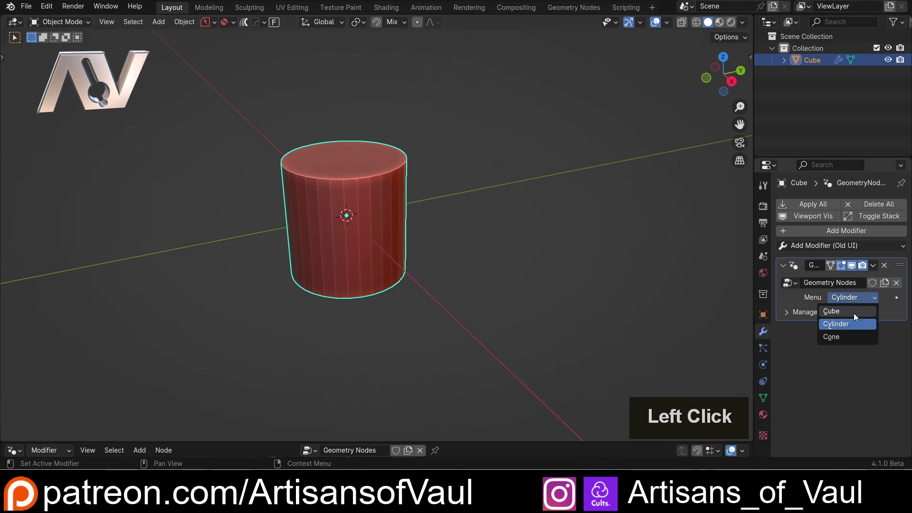
{"action": "left_click", "coordinate": [845, 337]}
{"action": "left_click", "coordinate": [848, 299]}
{"action": "left_click", "coordinate": [849, 312]}
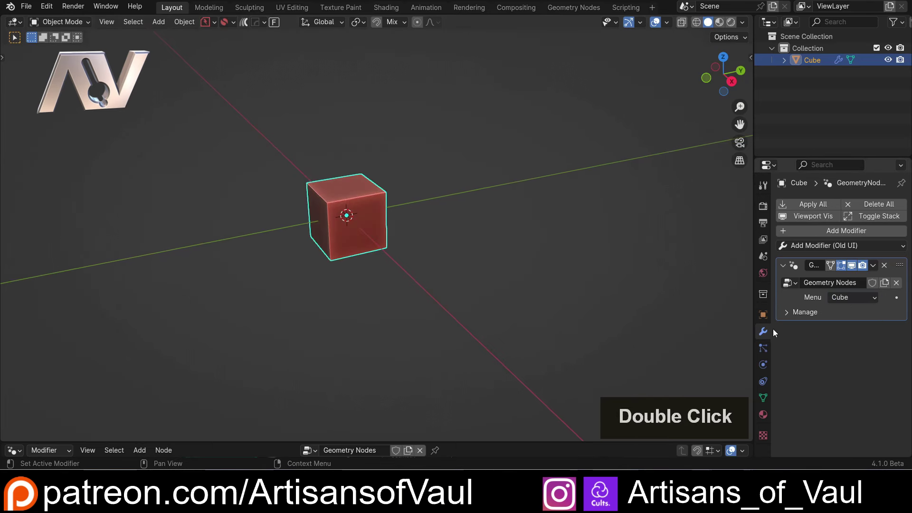
Bring the node editor back into view and rename the group's Menu input as Shape.
{"action": "left_click_drag", "start_coordinate": [464, 444], "coordinate": [463, 218]}
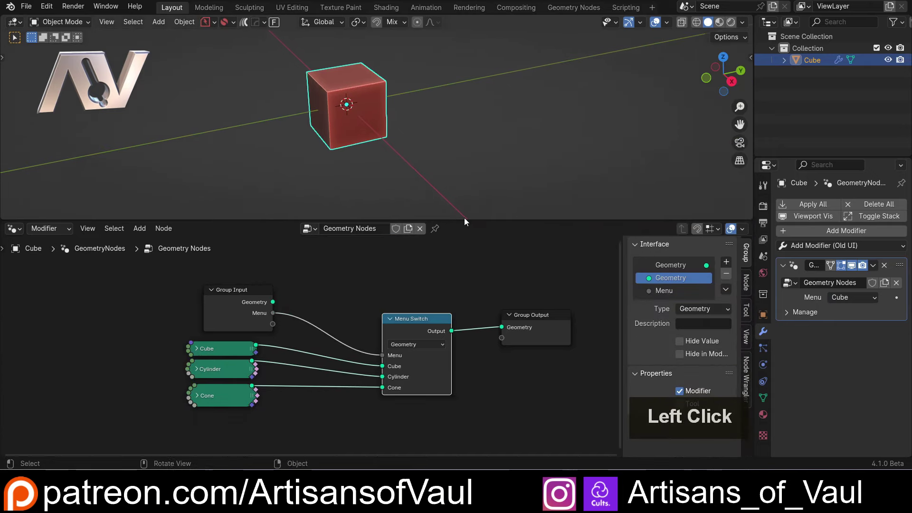
{"action": "left_click", "coordinate": [664, 290]}
{"action": "double_click", "coordinate": [656, 290]}
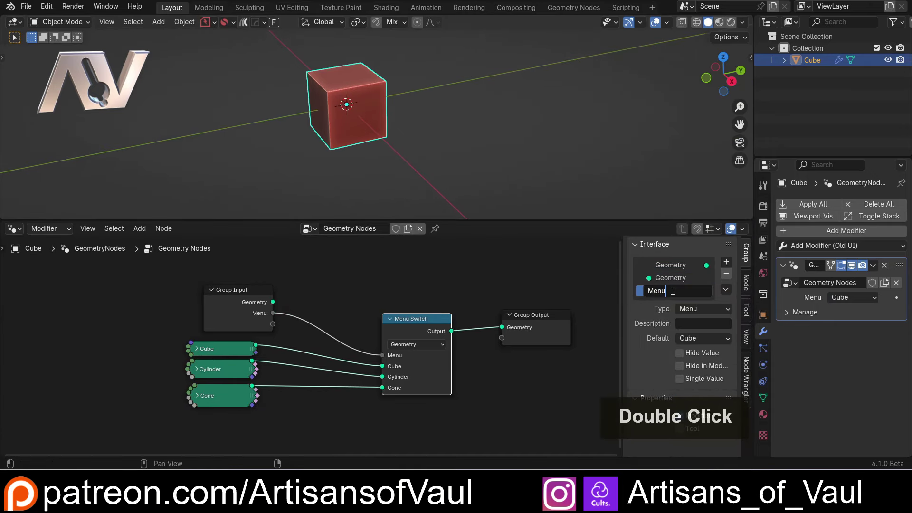
{"action": "type", "text": "Shape"}
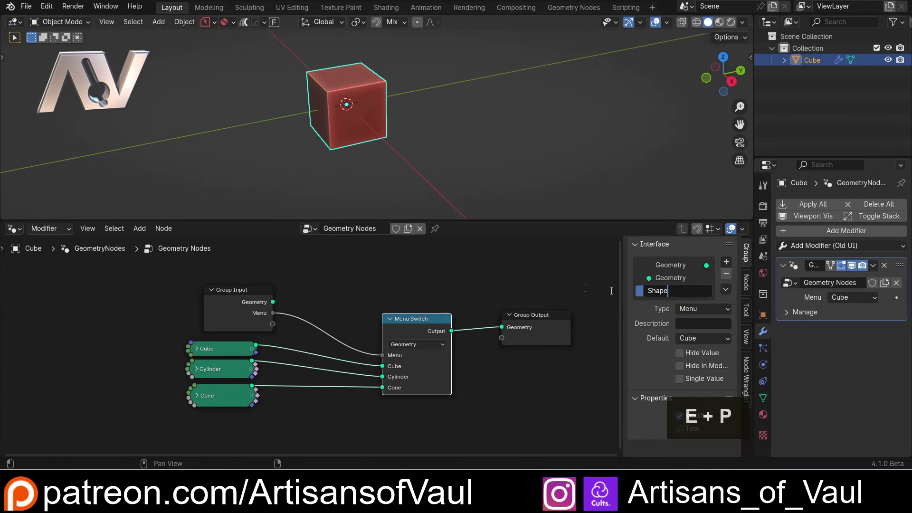
Enlarge the viewport and test the modifier's Shape setting with Cylinder and Cone.
{"action": "left_click_drag", "start_coordinate": [594, 220], "coordinate": [594, 444]}
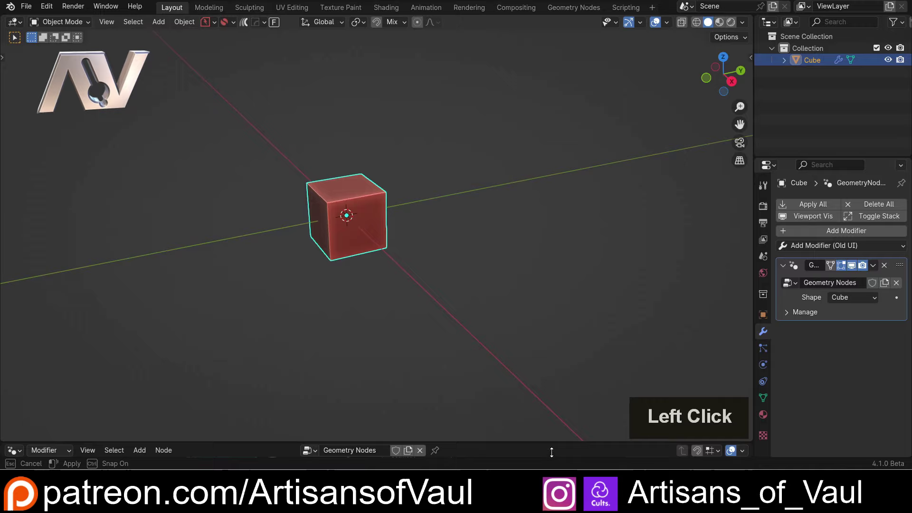
{"action": "left_click", "coordinate": [857, 298]}
{"action": "left_click", "coordinate": [836, 324]}
{"action": "left_click", "coordinate": [846, 295]}
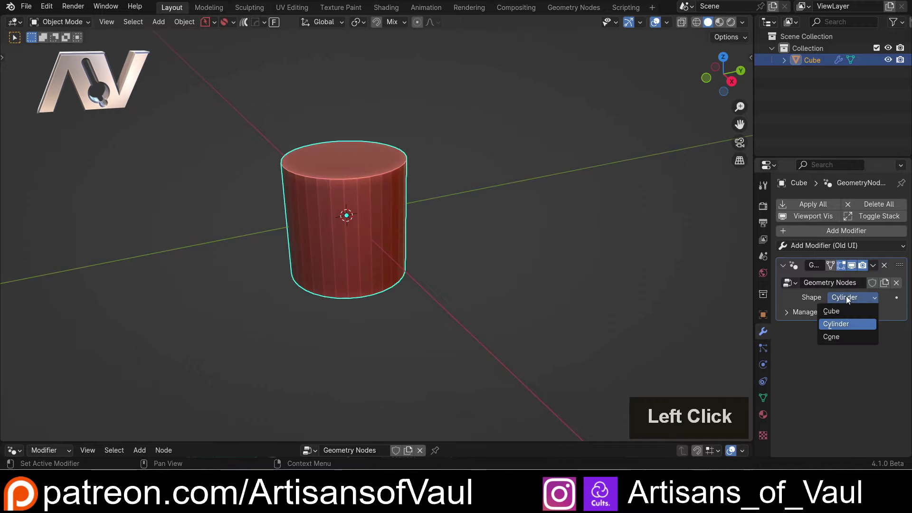
{"action": "left_click", "coordinate": [842, 336]}
{"action": "left_click", "coordinate": [850, 296]}
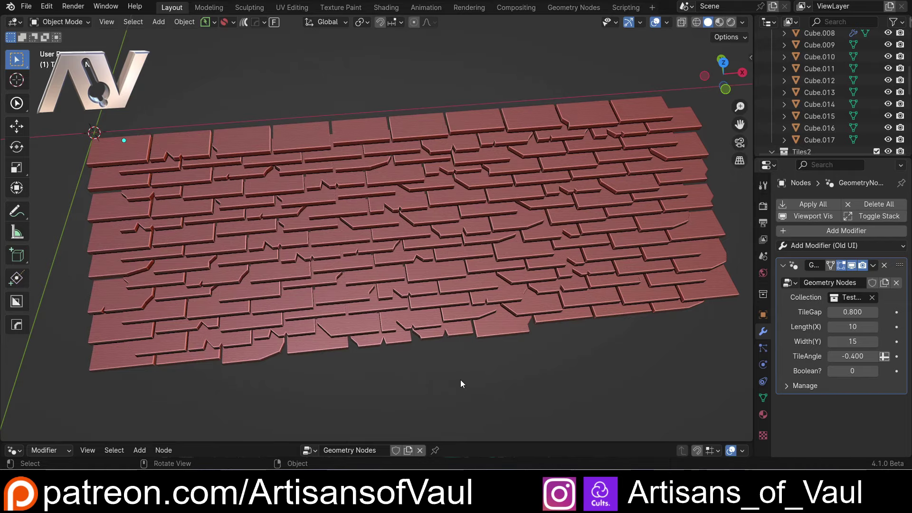
Set the tile roof modifier's TileGap to 0.500.
{"action": "middle_click_drag", "start_coordinate": [460, 380], "coordinate": [297, 376]}
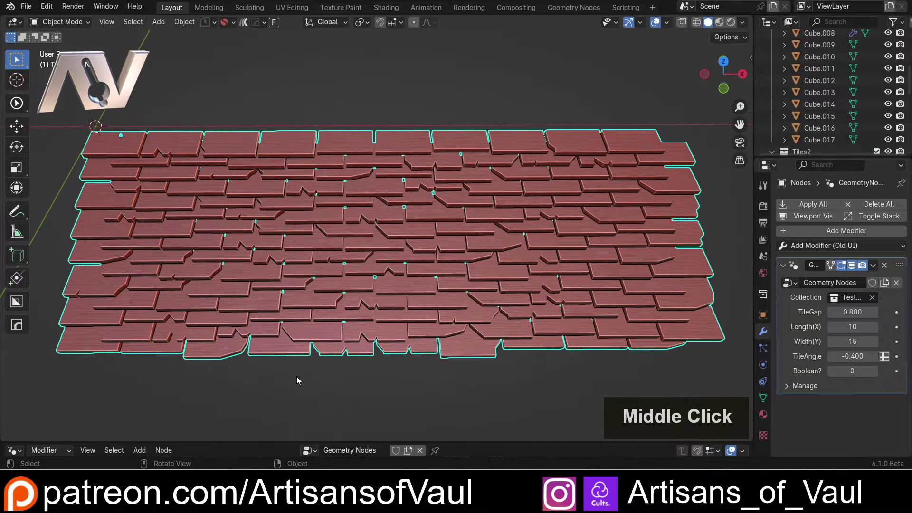
{"action": "mouse_move", "coordinate": [272, 304]}
{"action": "middle_mouse_down"}
{"action": "mouse_move", "coordinate": [357, 278]}
{"action": "mouse_move", "coordinate": [280, 291]}
{"action": "middle_mouse_up"}
{"action": "scroll", "coordinate": [281, 291], "scroll_direction": "up", "scroll_amount": 3}
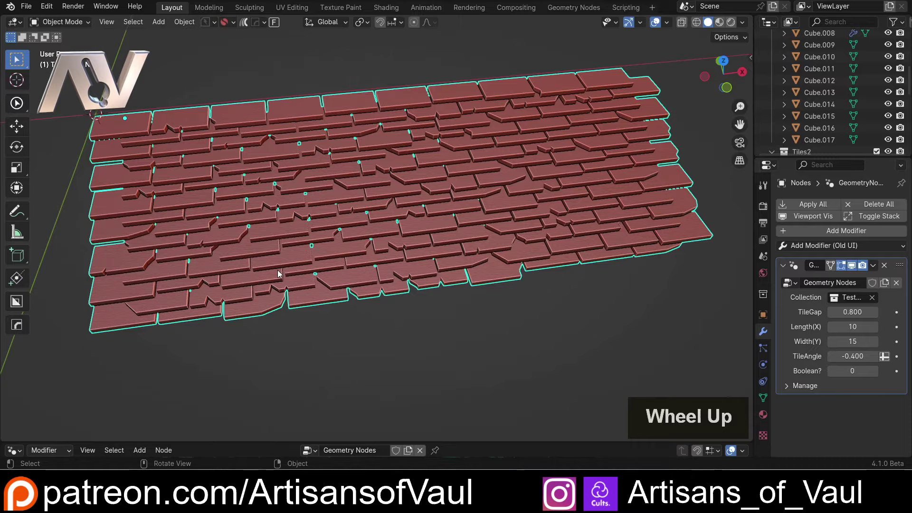
{"action": "middle_click", "coordinate": [295, 267]}
{"action": "scroll", "coordinate": [292, 282], "scroll_direction": "up", "scroll_amount": 2}
{"action": "middle_click", "coordinate": [545, 274]}
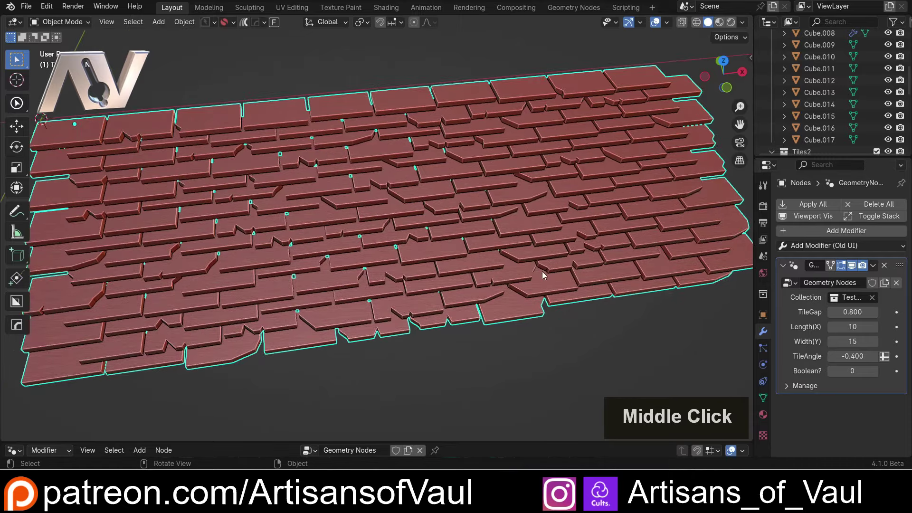
{"action": "scroll", "coordinate": [544, 275], "scroll_direction": "down", "scroll_amount": 4}
{"action": "mouse_move", "coordinate": [834, 312]}
{"action": "left_mouse_down"}
{"action": "mouse_move", "coordinate": [856, 312]}
{"action": "mouse_move", "coordinate": [835, 313]}
{"action": "mouse_move", "coordinate": [851, 318]}
{"action": "left_mouse_up"}
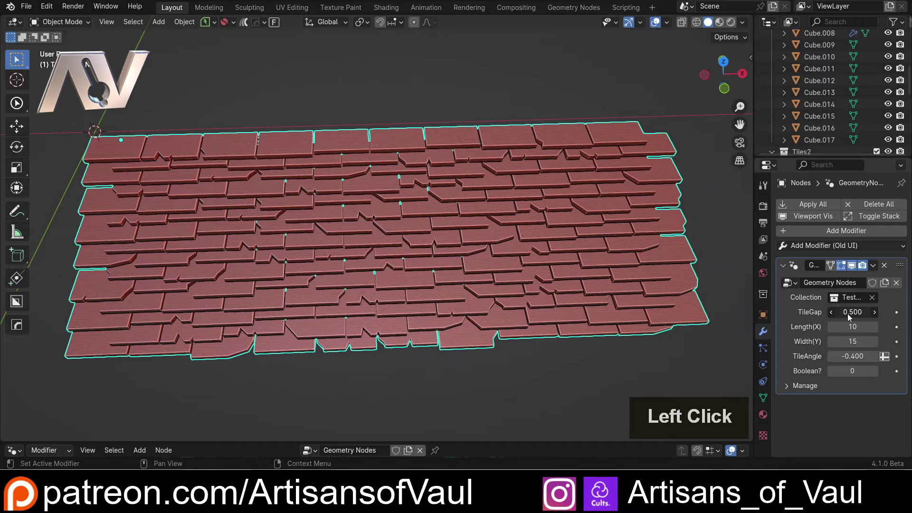
Try the tile roof modifier's Length(X) at 12, and settle on 8.
{"action": "scroll", "coordinate": [539, 232], "scroll_direction": "up", "scroll_amount": 2}
{"action": "middle_click_drag", "start_coordinate": [364, 234], "coordinate": [382, 221]}
{"action": "scroll", "coordinate": [358, 243], "scroll_direction": "down", "scroll_amount": 2}
{"action": "double_click", "coordinate": [875, 327]}
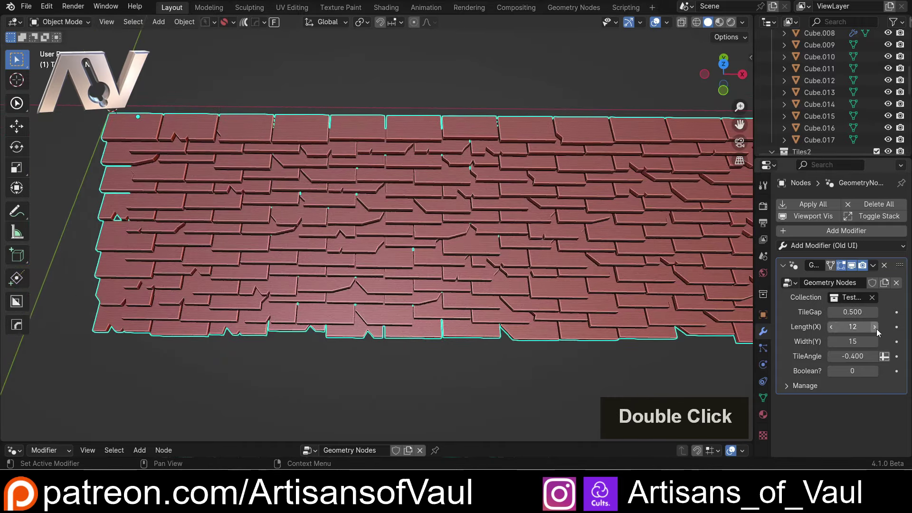
{"action": "double_click", "coordinate": [831, 327]}
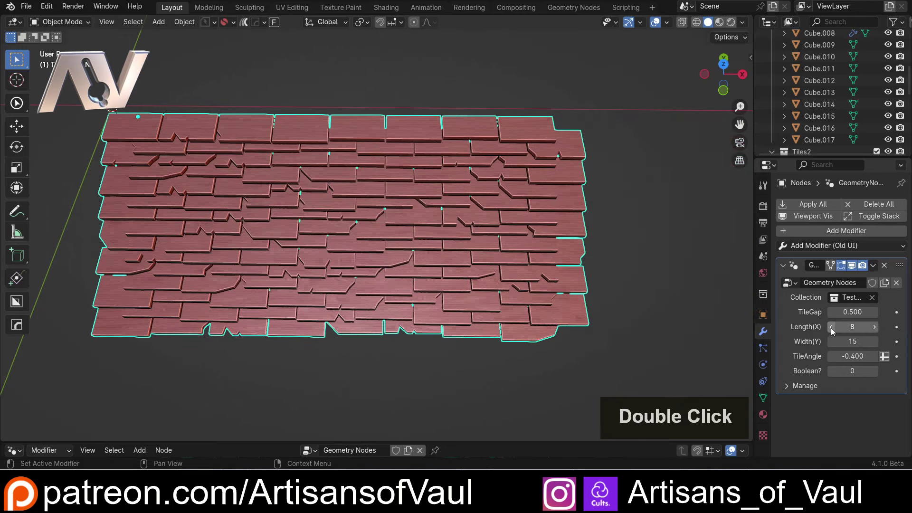
{"action": "double_click", "coordinate": [832, 327]}
Raise the roof's Width(Y) to 19, and reduce it to 14.
{"action": "double_click", "coordinate": [876, 341]}
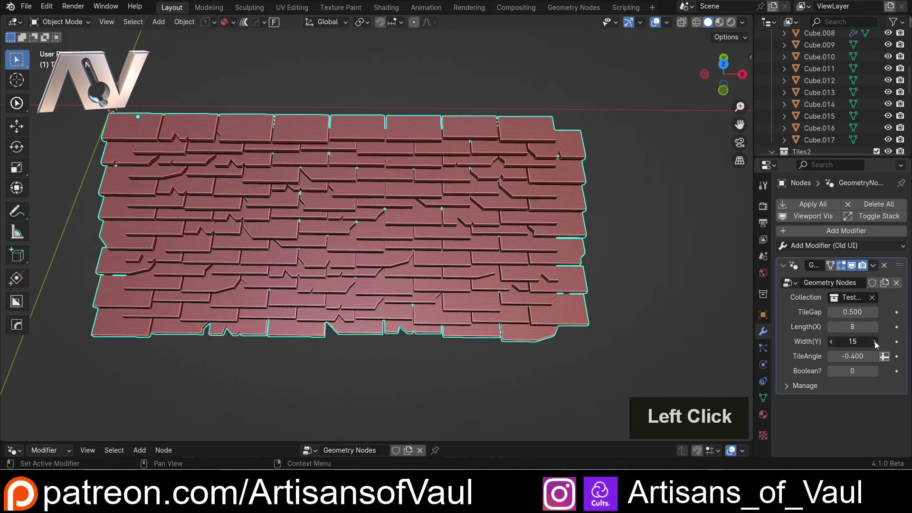
{"action": "double_click", "coordinate": [876, 341]}
{"action": "left_click", "coordinate": [875, 342]}
{"action": "left_click", "coordinate": [832, 341]}
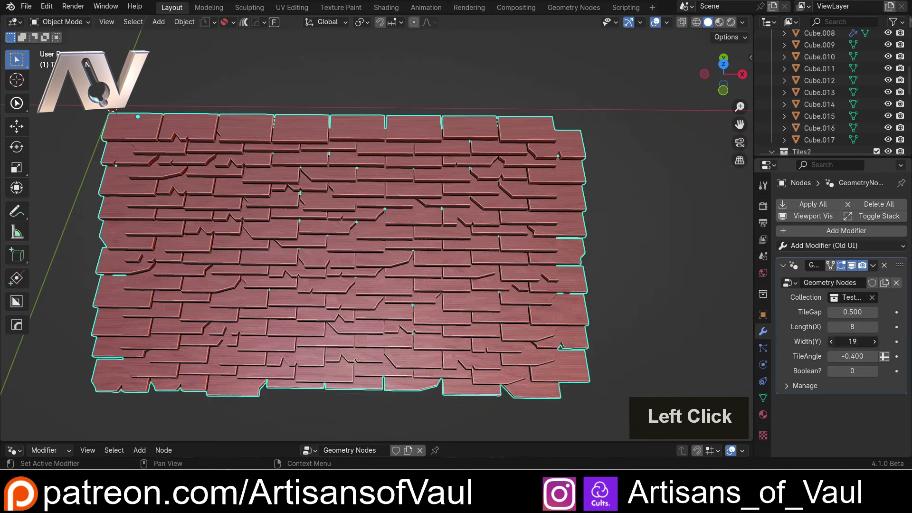
{"action": "double_click", "coordinate": [832, 342]}
{"action": "double_click", "coordinate": [832, 342]}
Set the roof's TileAngle to -0.310 and inspect the tiles from several angles.
{"action": "middle_click_drag", "start_coordinate": [523, 237], "coordinate": [469, 309]}
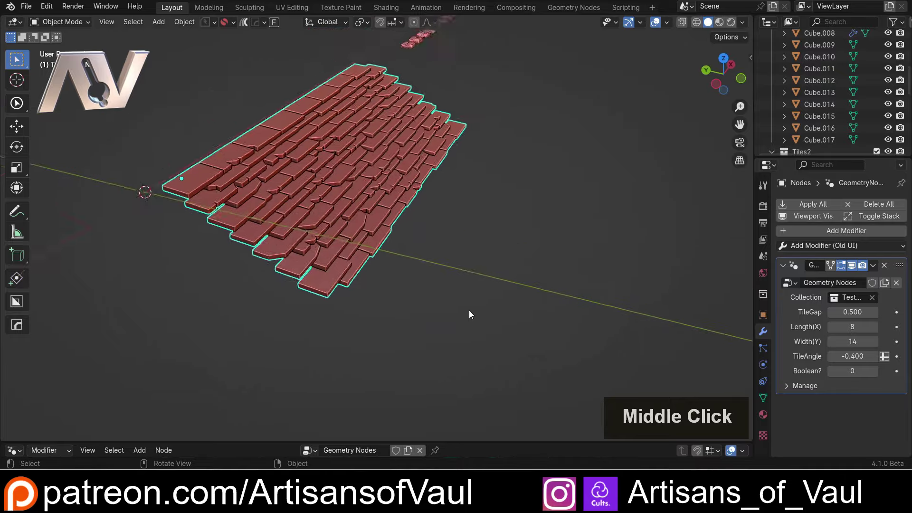
{"action": "scroll", "coordinate": [469, 310], "scroll_direction": "up", "scroll_amount": 2}
{"action": "left_click_drag", "start_coordinate": [853, 357], "coordinate": [819, 356]}
{"action": "middle_click_drag", "start_coordinate": [494, 285], "coordinate": [384, 209]}
{"action": "scroll", "coordinate": [404, 247], "scroll_direction": "down", "scroll_amount": 5}
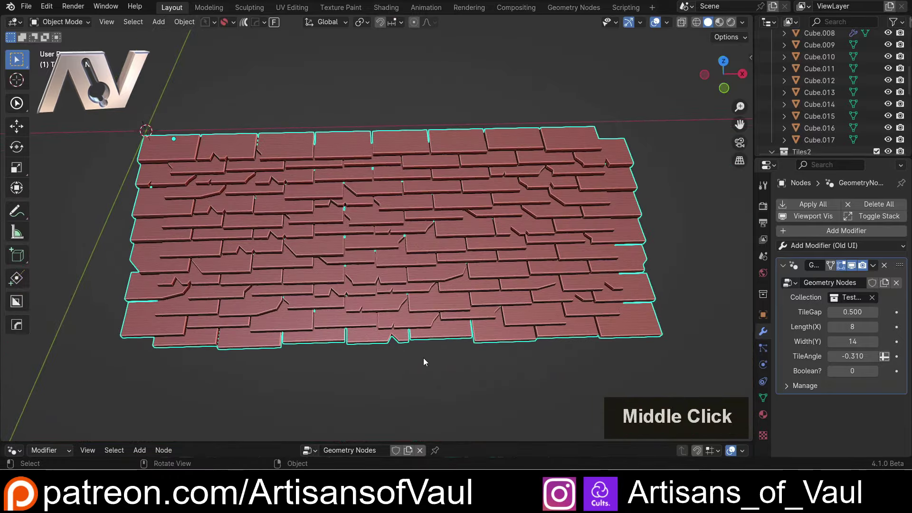
{"action": "middle_click_drag", "start_coordinate": [423, 359], "coordinate": [296, 333]}
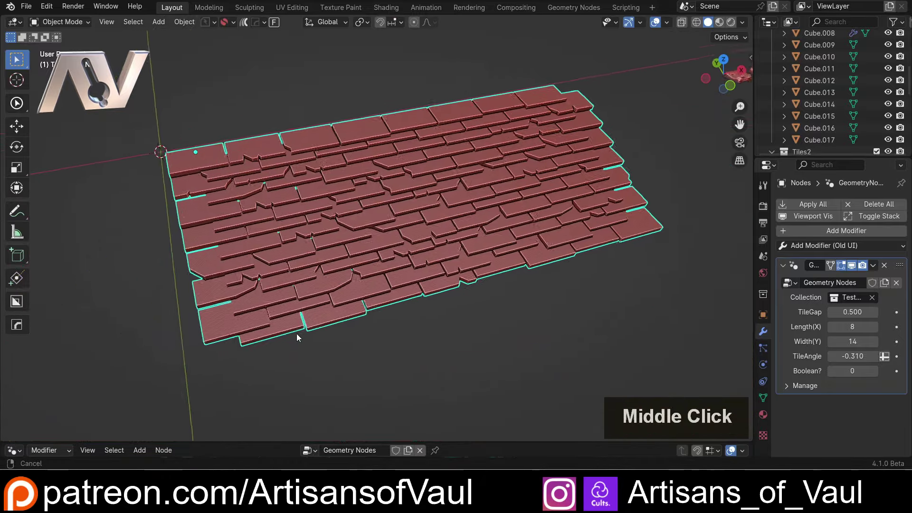
{"action": "scroll", "coordinate": [315, 328], "scroll_direction": "up", "scroll_amount": 2}
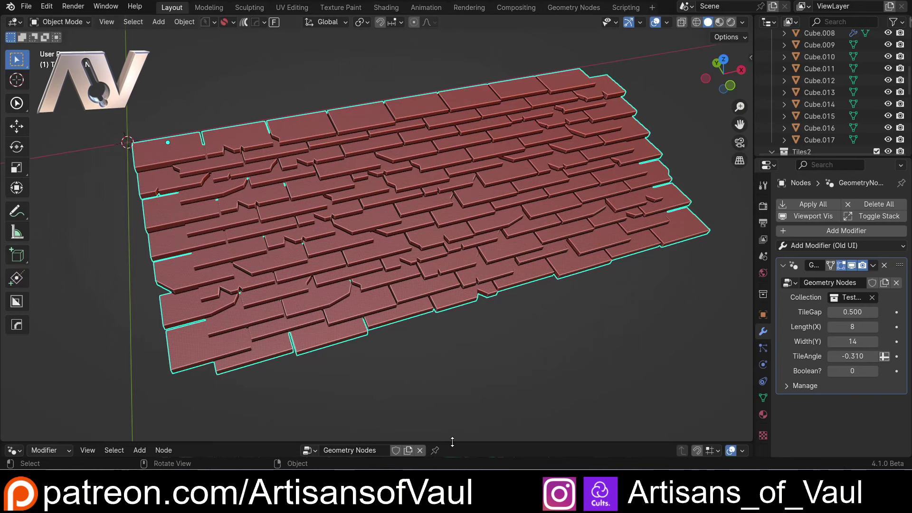
Enlarge the node editor and spread out the Switch, Mesh Boolean and Realize Instances nodes near the Group Output.
{"action": "left_click_drag", "start_coordinate": [453, 443], "coordinate": [459, 178]}
{"action": "middle_click_drag", "start_coordinate": [469, 268], "coordinate": [361, 266], "text": "shift"}
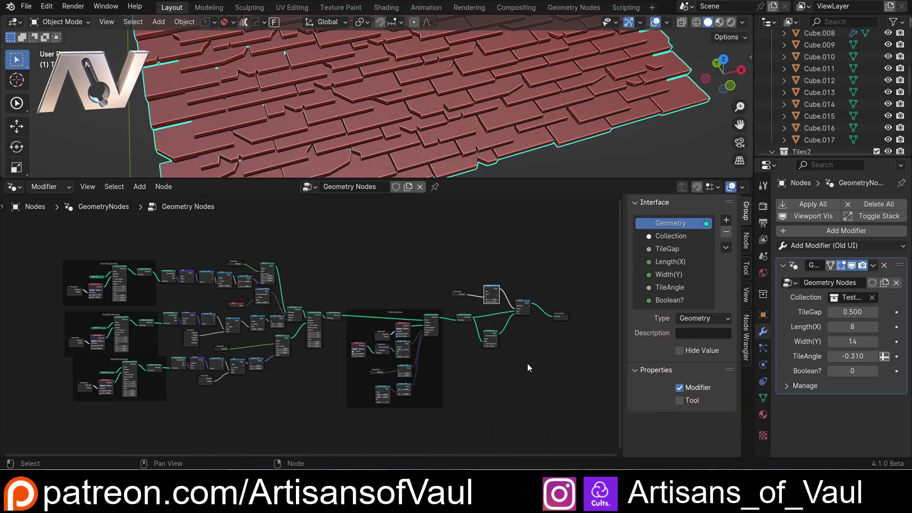
{"action": "middle_click_drag", "start_coordinate": [528, 364], "coordinate": [333, 372], "text": "shift"}
{"action": "scroll", "coordinate": [339, 370], "scroll_direction": "up", "scroll_amount": 5}
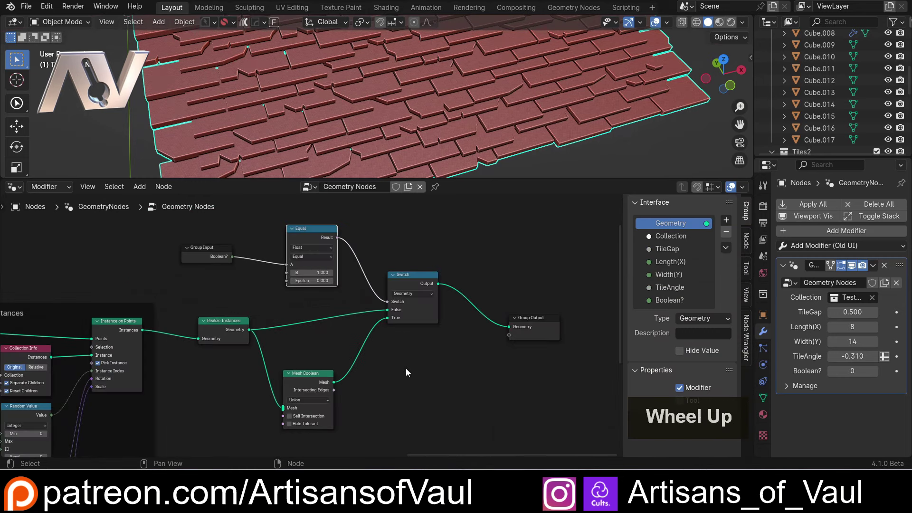
{"action": "scroll", "coordinate": [406, 368], "scroll_direction": "up", "scroll_amount": 2}
{"action": "mouse_move", "coordinate": [406, 368]}
{"action": "middle_mouse_down", "text": "shift"}
{"action": "mouse_move", "coordinate": [406, 334]}
{"action": "mouse_move", "coordinate": [417, 367]}
{"action": "middle_mouse_up", "text": "shift"}
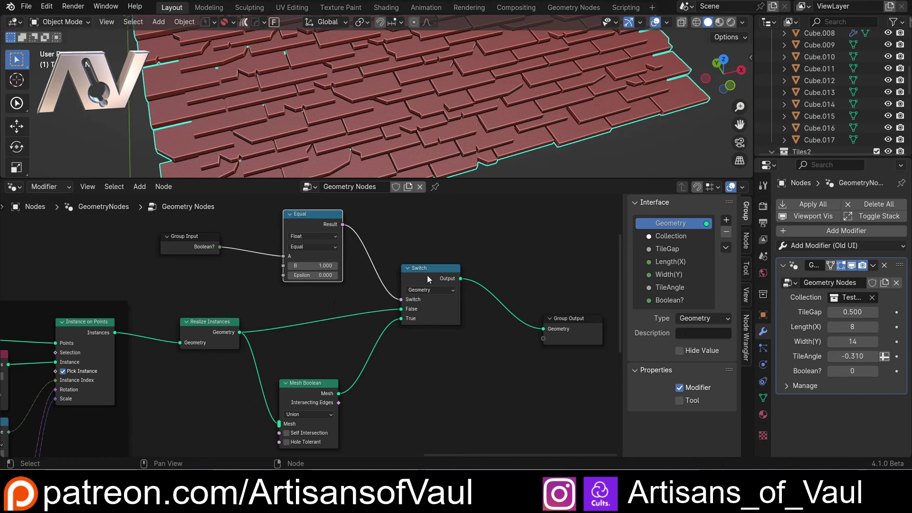
{"action": "left_click_drag", "start_coordinate": [426, 278], "coordinate": [454, 278]}
{"action": "scroll", "coordinate": [336, 322], "scroll_direction": "up", "scroll_amount": 1}
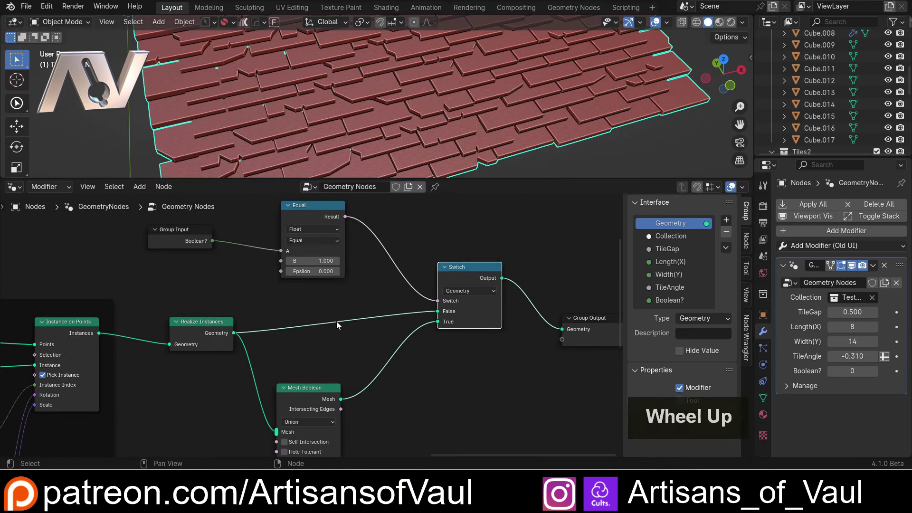
{"action": "left_click_drag", "start_coordinate": [309, 386], "coordinate": [332, 371]}
{"action": "left_click", "coordinate": [221, 317]}
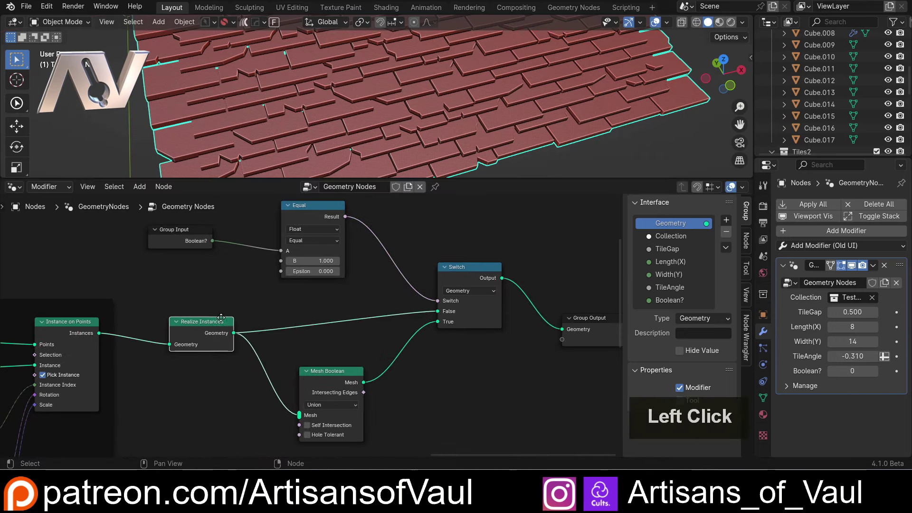
{"action": "left_click_drag", "start_coordinate": [221, 317], "coordinate": [225, 305]}
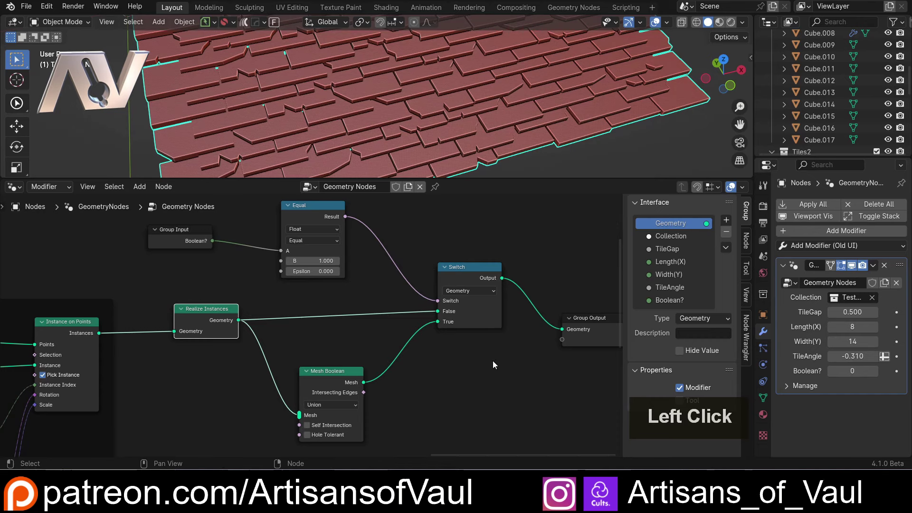
Insert a Set Shade Smooth node between the Switch and Group Output nodes, with Shade Smooth turned off.
{"action": "middle_click_drag", "start_coordinate": [492, 364], "coordinate": [386, 387], "text": "shift"}
{"action": "left_click", "coordinate": [542, 342]}
{"action": "key", "text": "shift+a"}
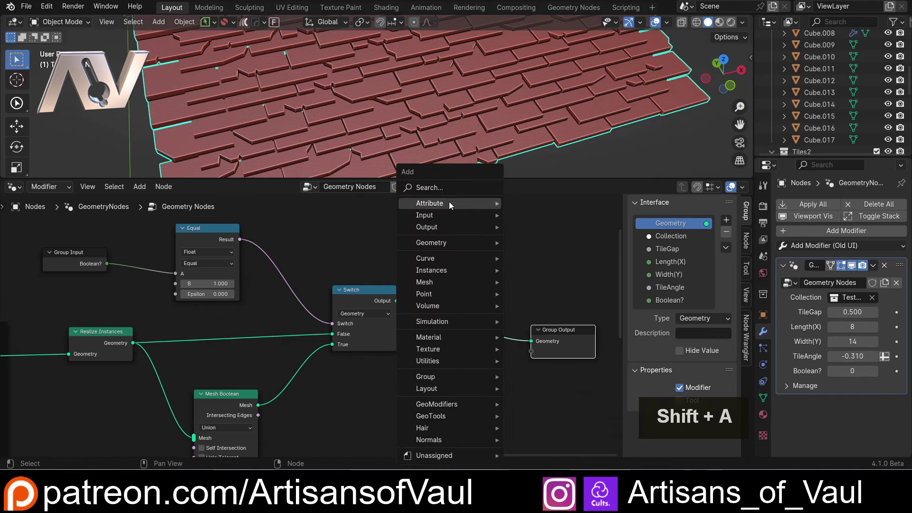
{"action": "left_click", "coordinate": [451, 187]}
{"action": "type", "text": "shad"}
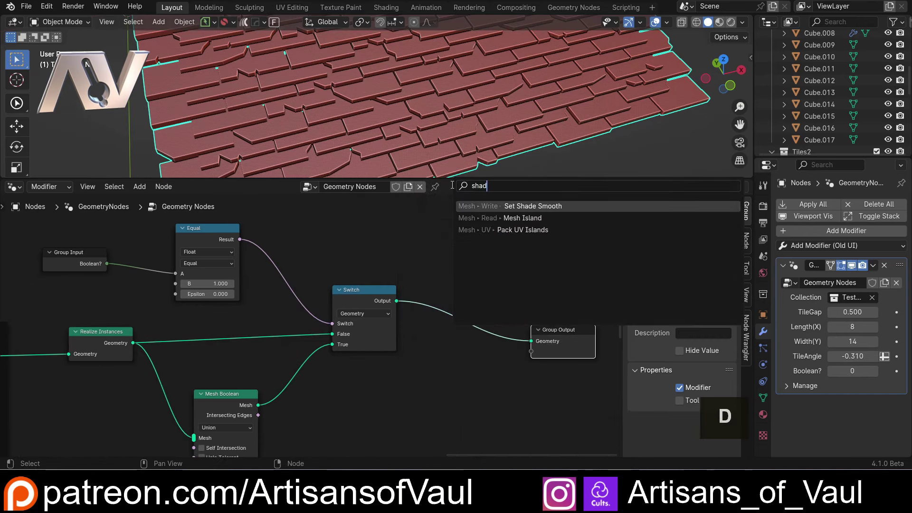
{"action": "left_click", "coordinate": [533, 206]}
{"action": "left_click", "coordinate": [480, 300]}
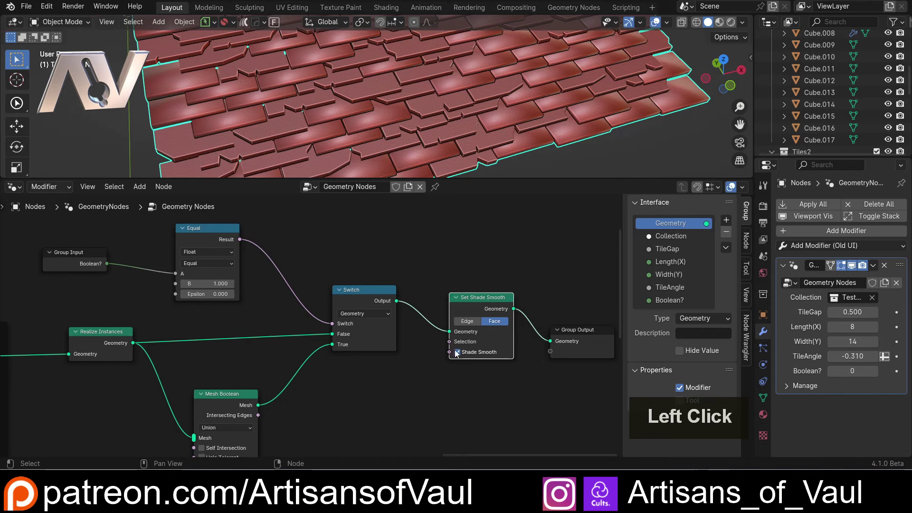
{"action": "middle_click_drag", "start_coordinate": [133, 295], "coordinate": [214, 287]}
{"action": "middle_click_drag", "start_coordinate": [319, 302], "coordinate": [342, 291], "text": "shift"}
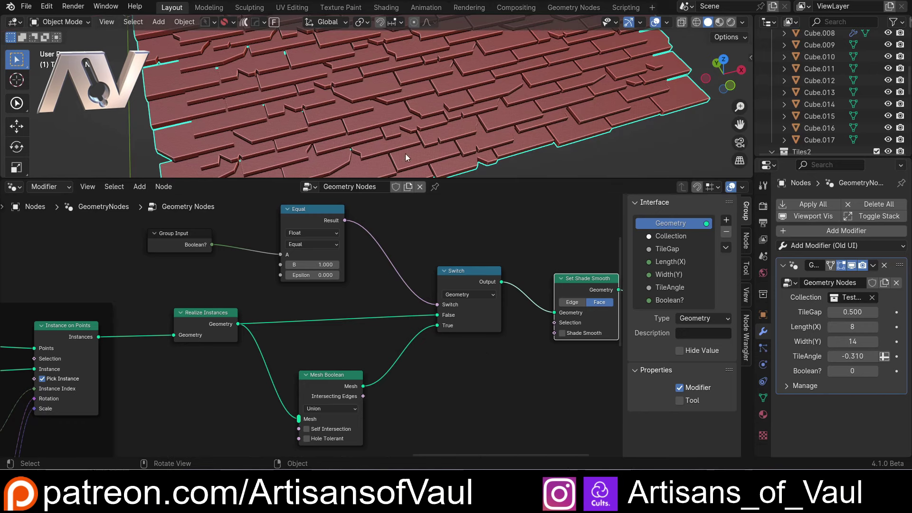
Enlarge the node editor further and add a Menu Switch node below the Switch node.
{"action": "left_click_drag", "start_coordinate": [430, 178], "coordinate": [431, 56]}
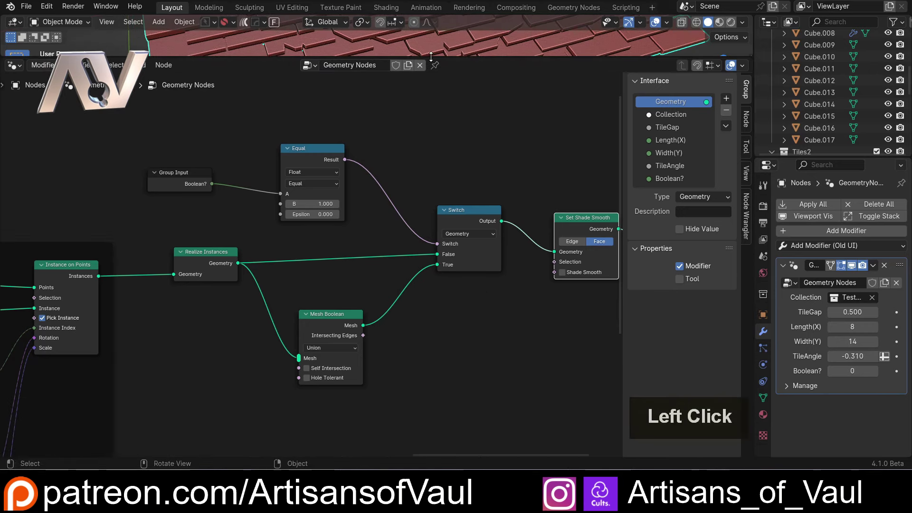
{"action": "key", "text": "shift+a"}
{"action": "mouse_move", "coordinate": [448, 227]}
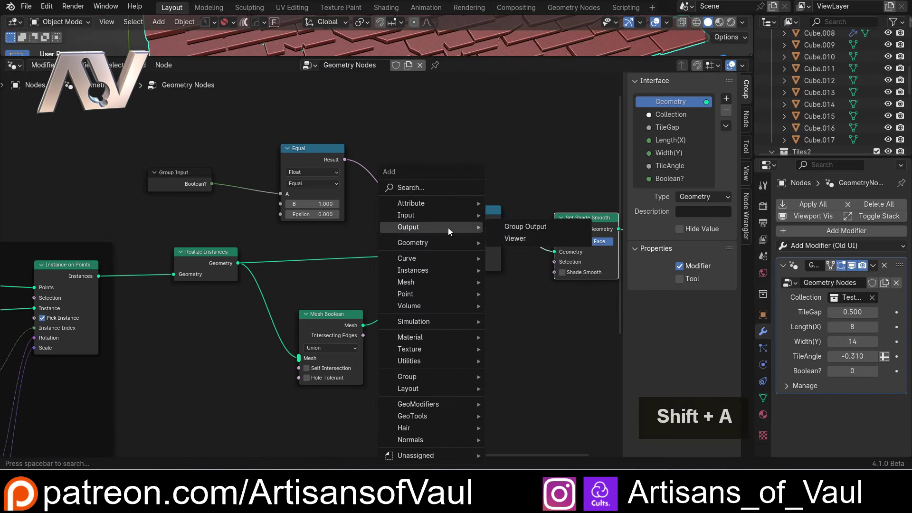
{"action": "type", "text": "swi"}
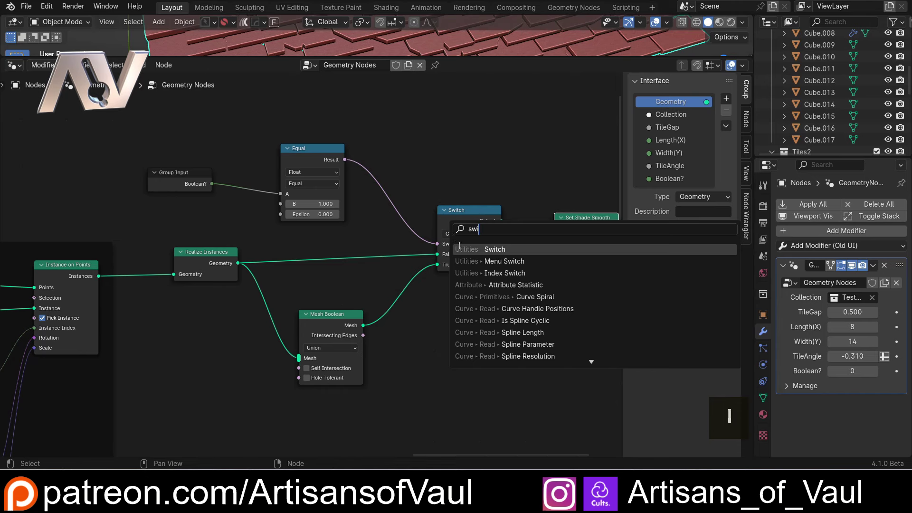
{"action": "left_click", "coordinate": [461, 261]}
{"action": "left_click", "coordinate": [478, 337]}
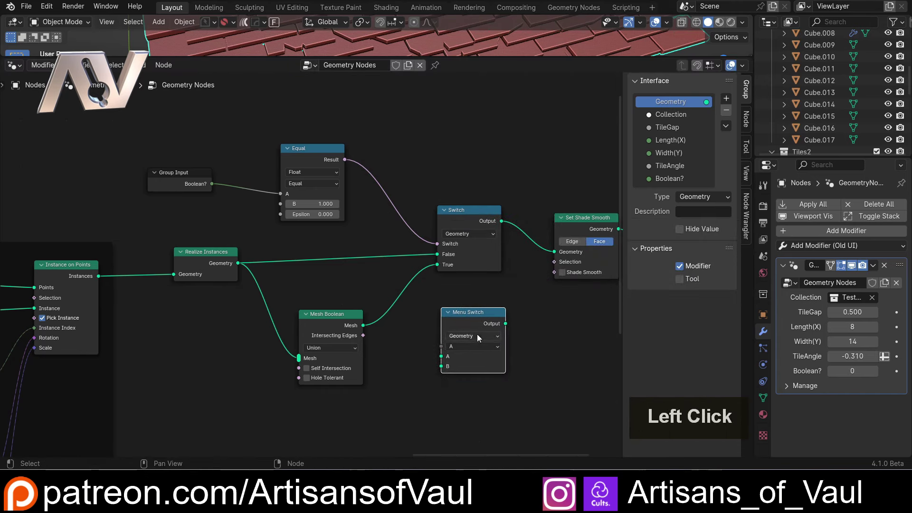
Rename the Menu Switch items A and B as No Boolean and Boolean.
{"action": "left_click", "coordinate": [746, 119]}
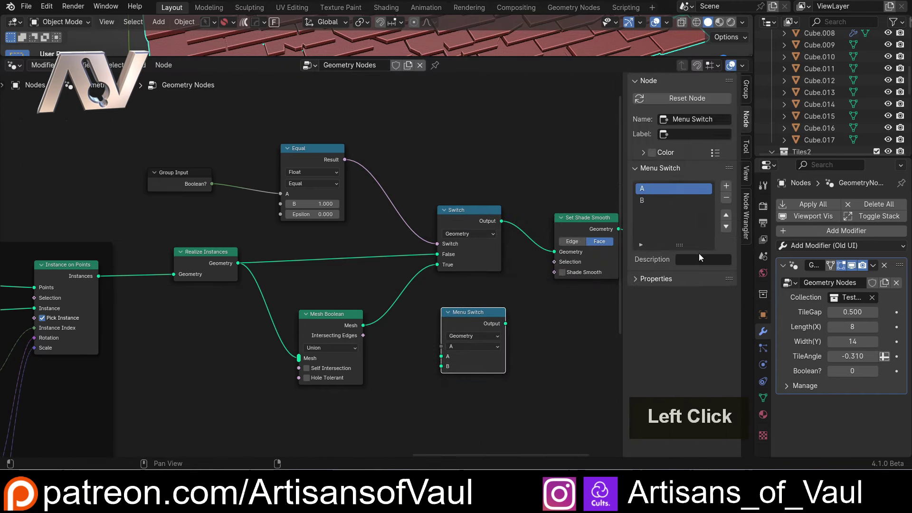
{"action": "double_click", "coordinate": [652, 189]}
{"action": "type", "text": "No Boolean"}
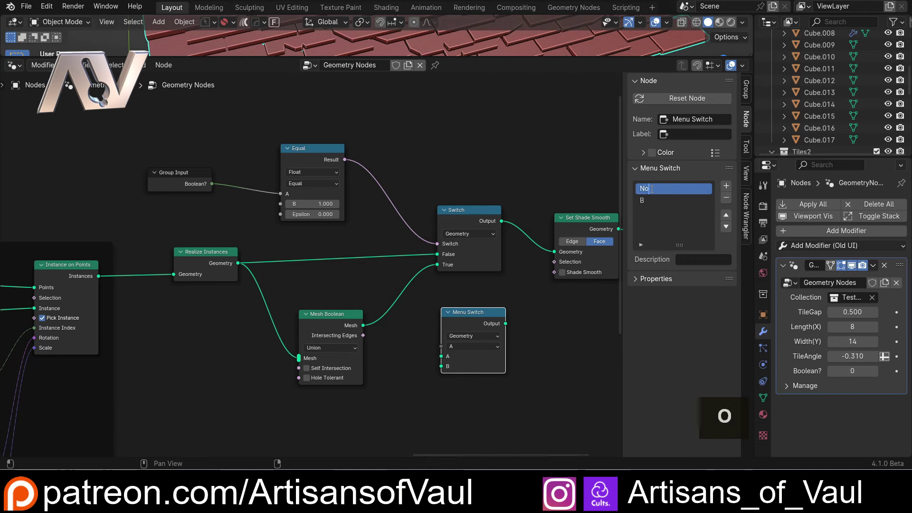
{"action": "double_click", "coordinate": [647, 200]}
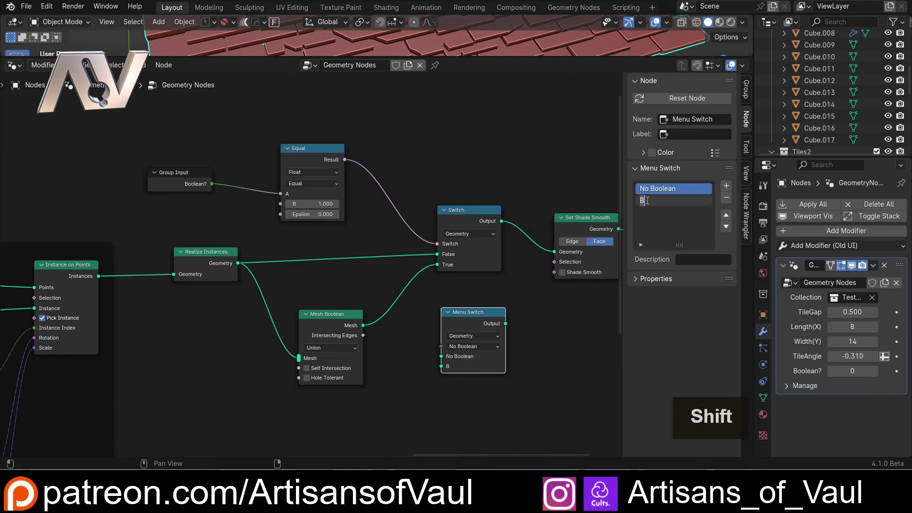
{"action": "type", "text": "Boolean"}
{"action": "key", "text": "Return"}
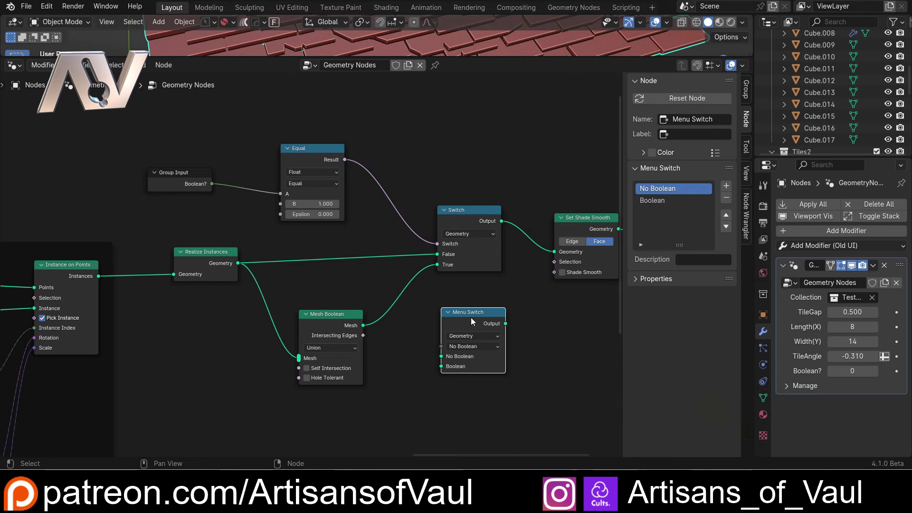
Cut the geometry links into the Switch node, and delete the Switch, Equal and Boolean? Group Input nodes.
{"action": "right_click_drag", "start_coordinate": [378, 242], "coordinate": [392, 318], "text": "ctrl"}
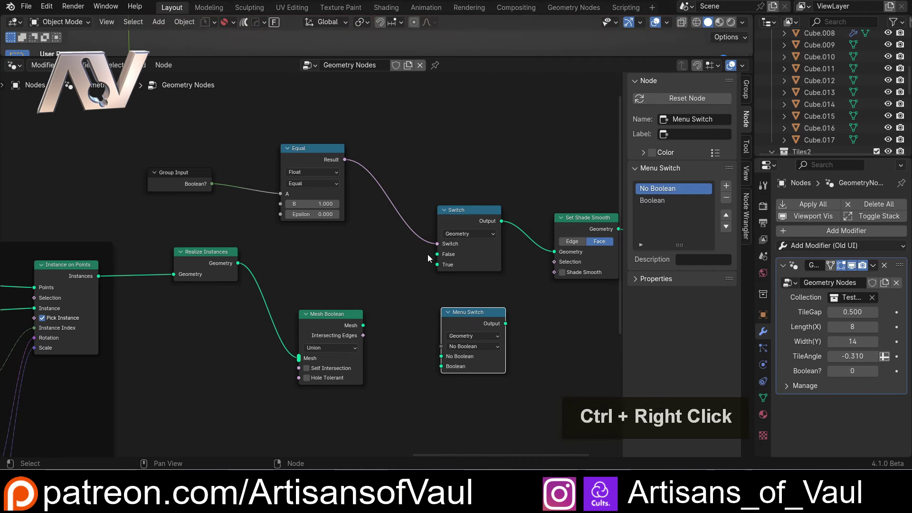
{"action": "left_click", "coordinate": [461, 215]}
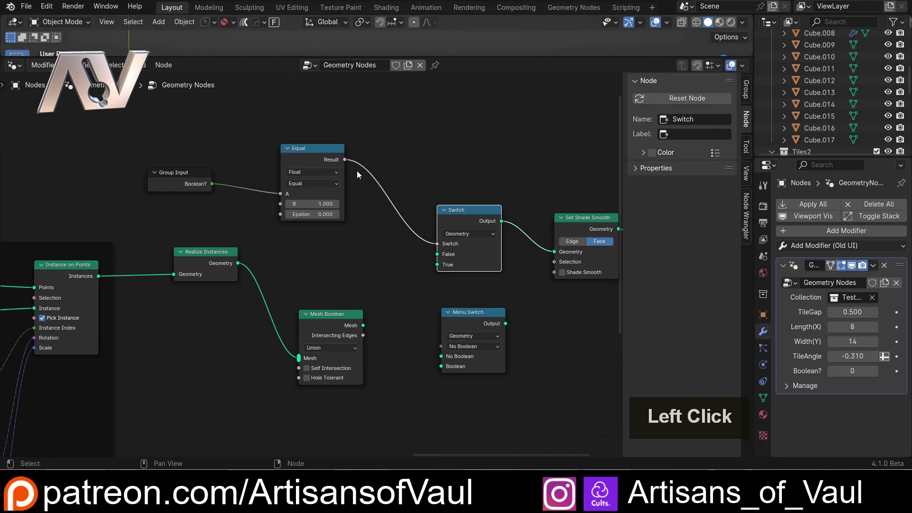
{"action": "key", "text": "Delete"}
{"action": "left_click", "coordinate": [323, 172]}
{"action": "key", "text": "Delete"}
{"action": "left_click", "coordinate": [199, 180]}
{"action": "key", "text": "Delete"}
Put the Menu Switch in the old Switch's place, linking Realize Instances to No Boolean, Mesh Boolean to Boolean, and its output to Set Shade Smooth.
{"action": "left_click_drag", "start_coordinate": [468, 320], "coordinate": [463, 235]}
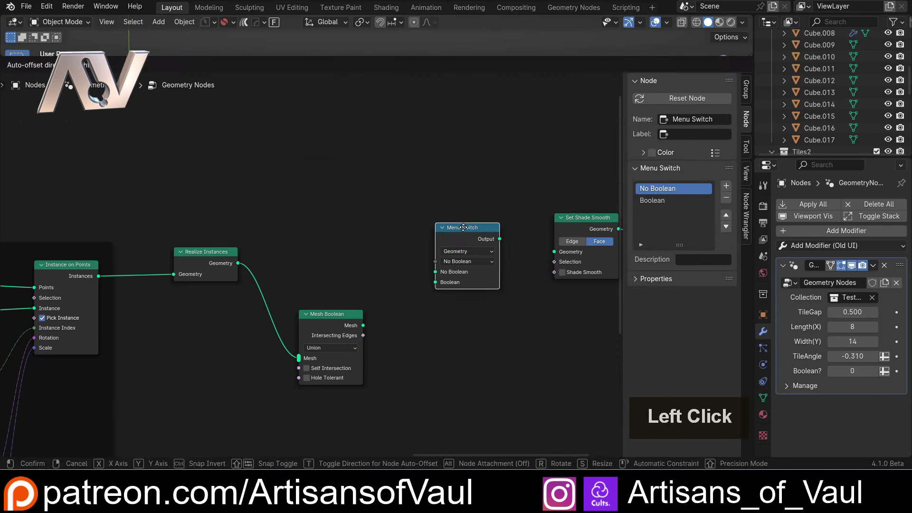
{"action": "left_click_drag", "start_coordinate": [363, 326], "coordinate": [435, 282]}
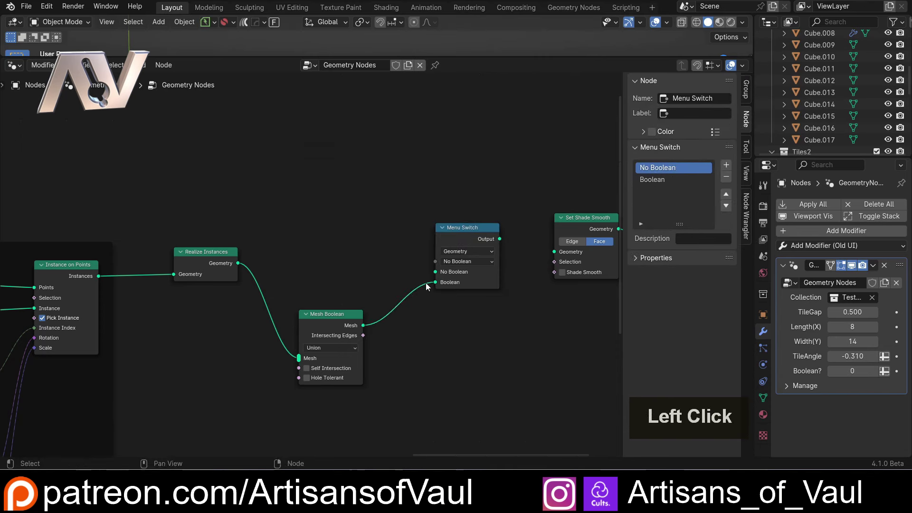
{"action": "left_click_drag", "start_coordinate": [237, 263], "coordinate": [436, 273]}
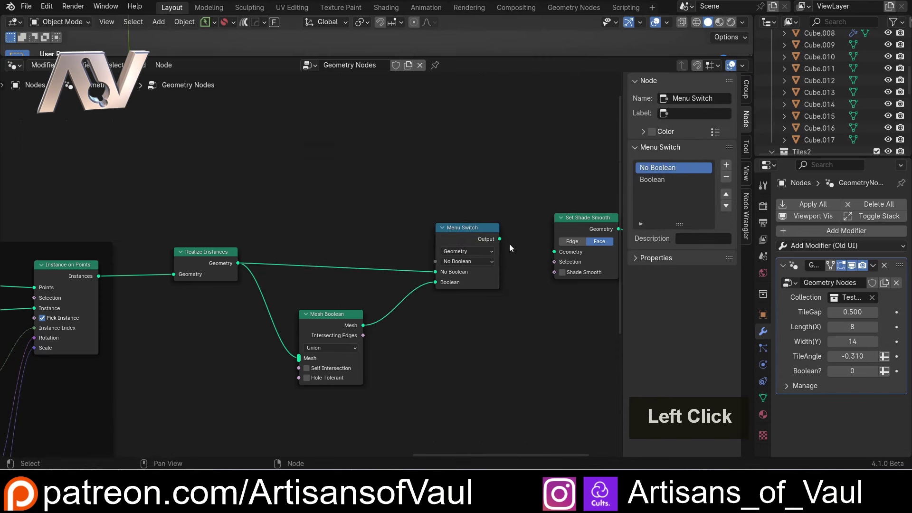
{"action": "left_click_drag", "start_coordinate": [500, 239], "coordinate": [555, 252]}
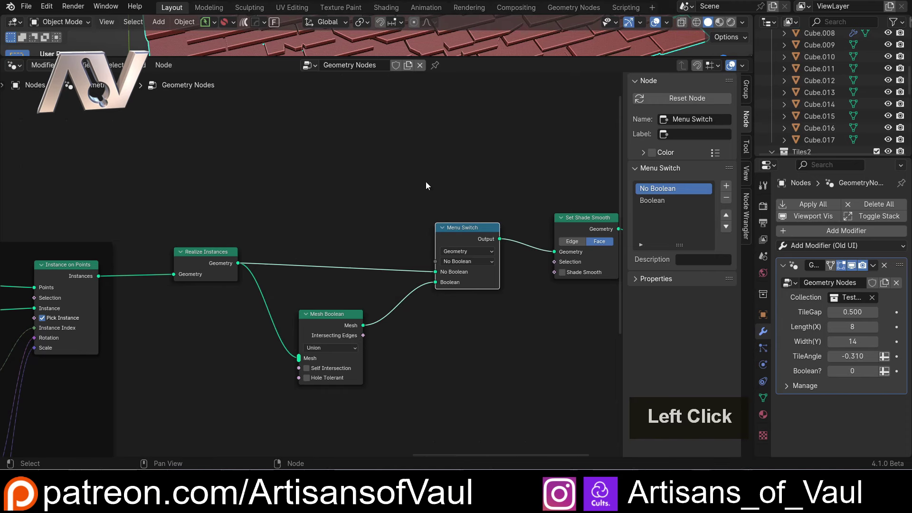
Add a Group Input node above the link between Realize Instances and Menu Switch.
{"action": "key", "text": "shift+a"}
{"action": "type", "text": "inp"}
{"action": "left_click", "coordinate": [343, 186]}
{"action": "left_click", "coordinate": [332, 188]}
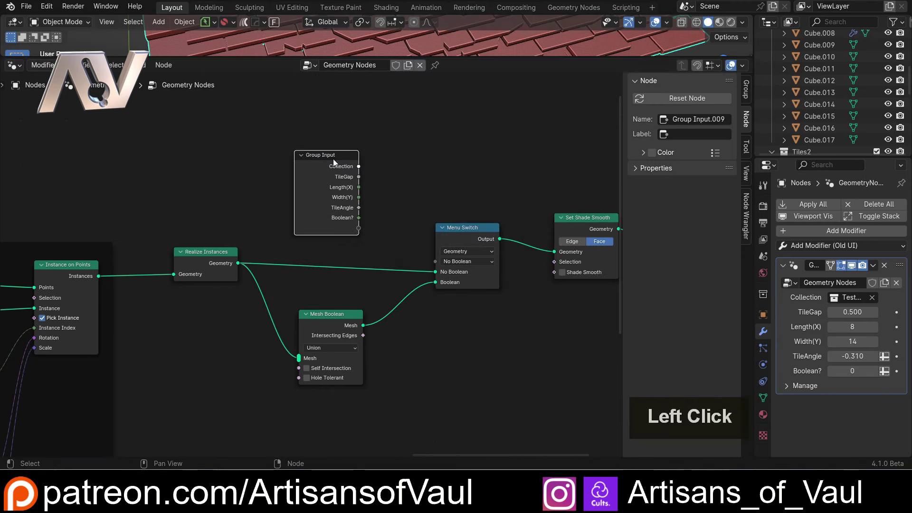
Remove the Boolean? input from the node group's interface.
{"action": "left_click", "coordinate": [747, 90]}
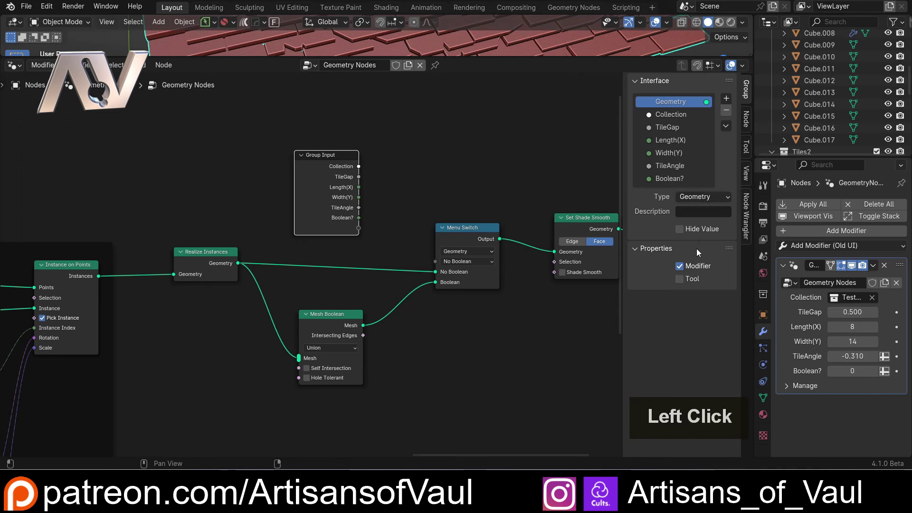
{"action": "left_click", "coordinate": [670, 178]}
{"action": "left_click", "coordinate": [727, 110]}
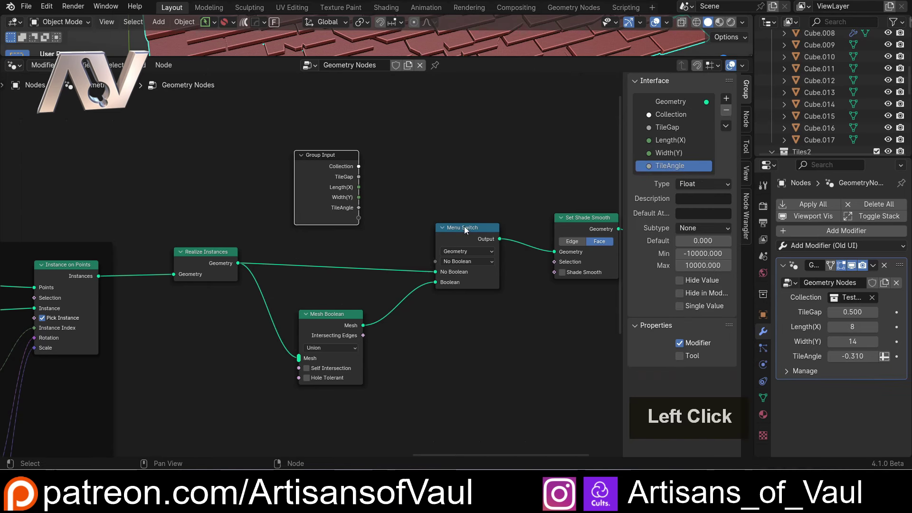
Link the Menu Switch's Menu socket to a new Group Input socket and rename that input Boolean?
{"action": "left_click_drag", "start_coordinate": [436, 262], "coordinate": [359, 218]}
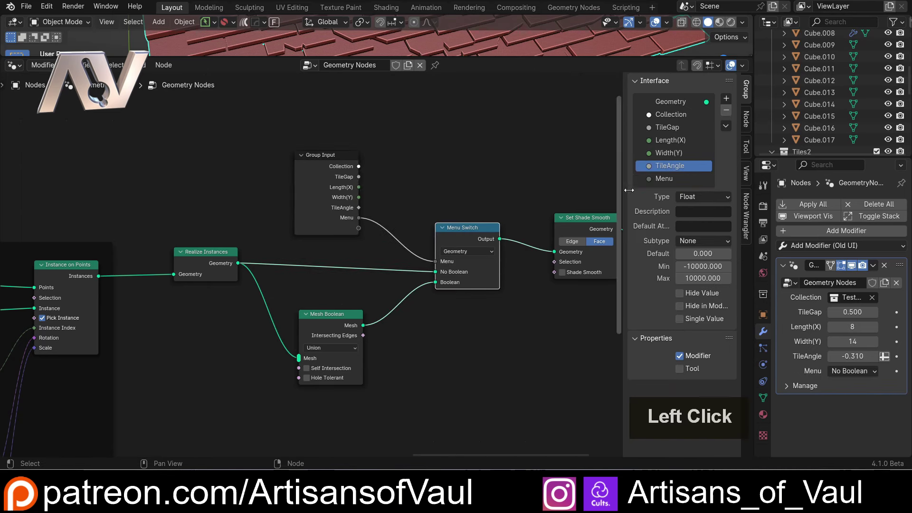
{"action": "double_click", "coordinate": [665, 178]}
{"action": "key", "text": "BackSpace"}
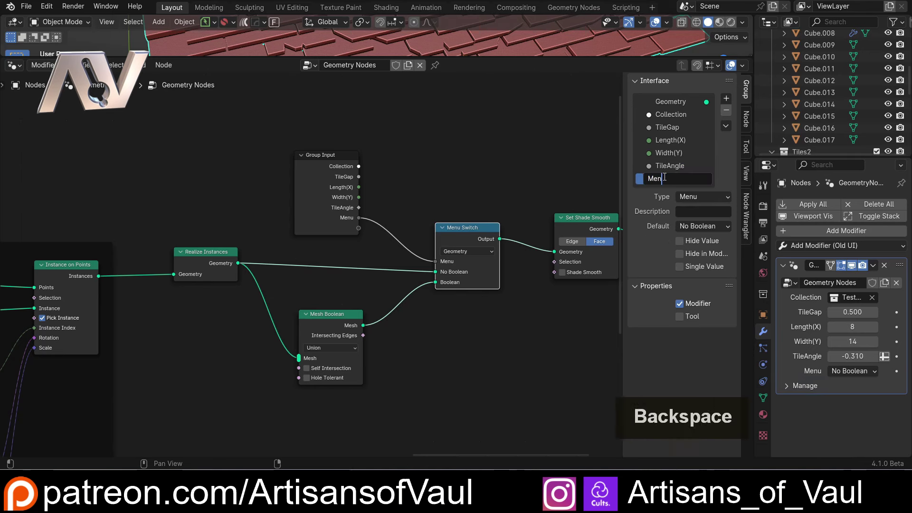
{"action": "type", "text": "Boolean?"}
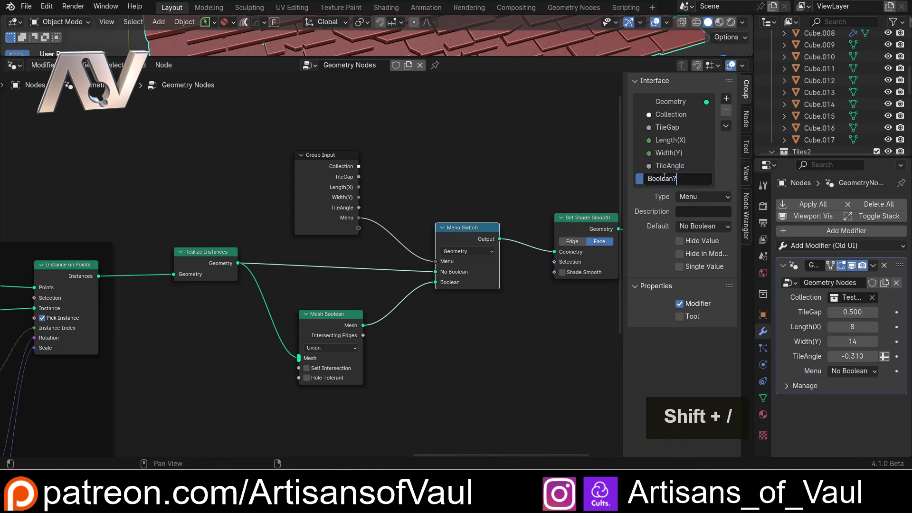
{"action": "double_click", "coordinate": [532, 184]}
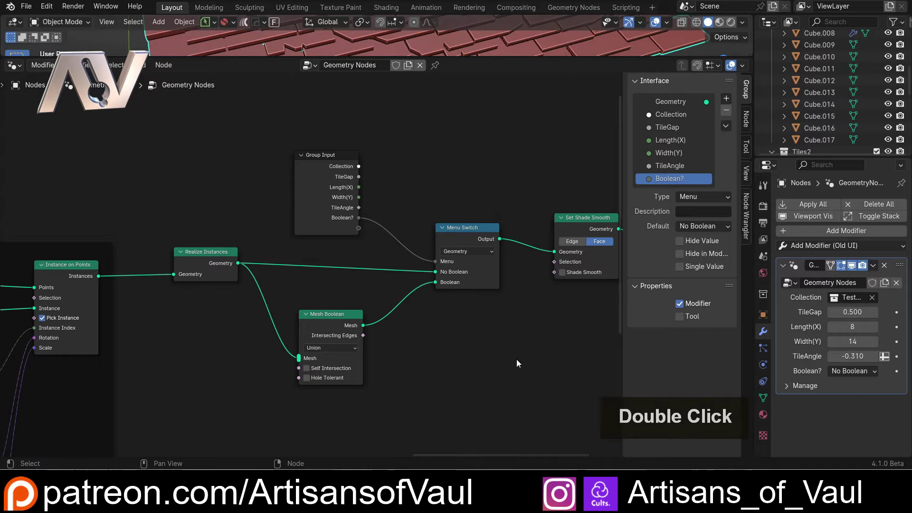
Enlarge the 3D viewport to show the tile roof and set the modifier's Boolean? option to Boolean.
{"action": "scroll", "coordinate": [487, 216], "scroll_direction": "down", "scroll_amount": 1}
{"action": "left_click_drag", "start_coordinate": [475, 57], "coordinate": [471, 440]}
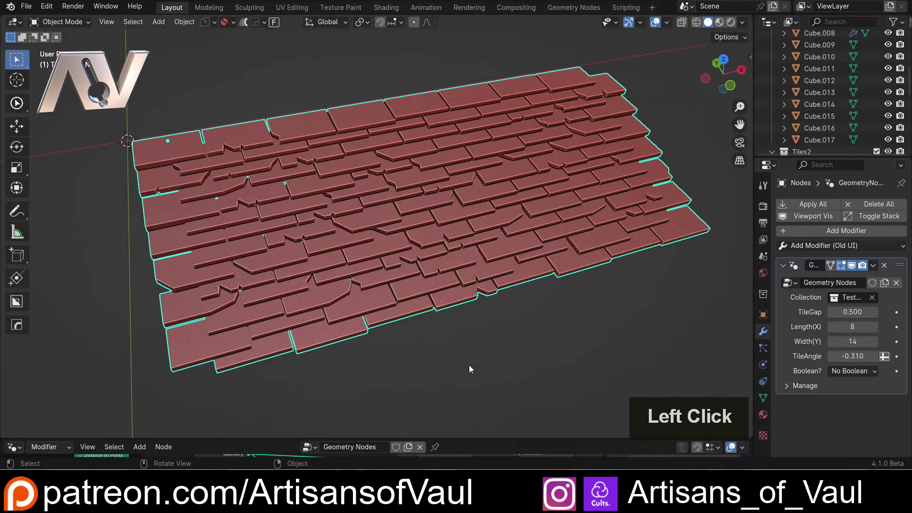
{"action": "middle_click_drag", "start_coordinate": [469, 366], "coordinate": [456, 276]}
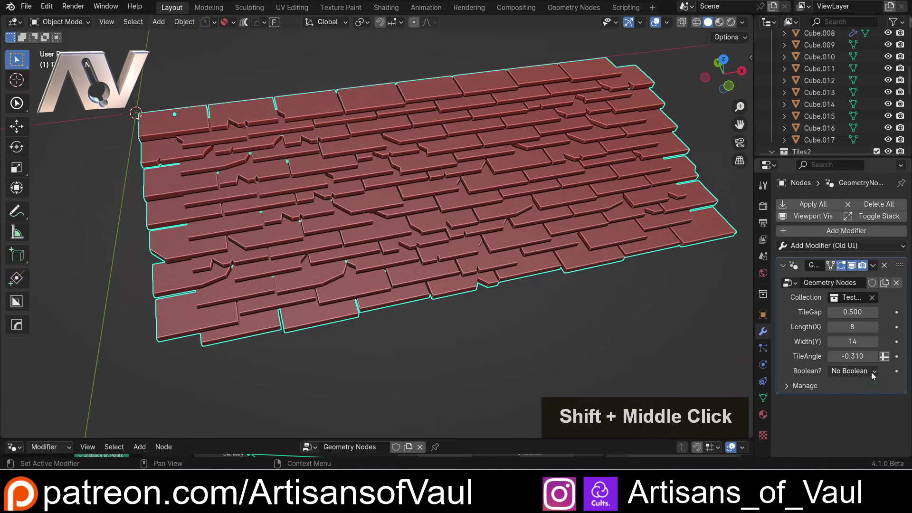
{"action": "left_click", "coordinate": [869, 373]}
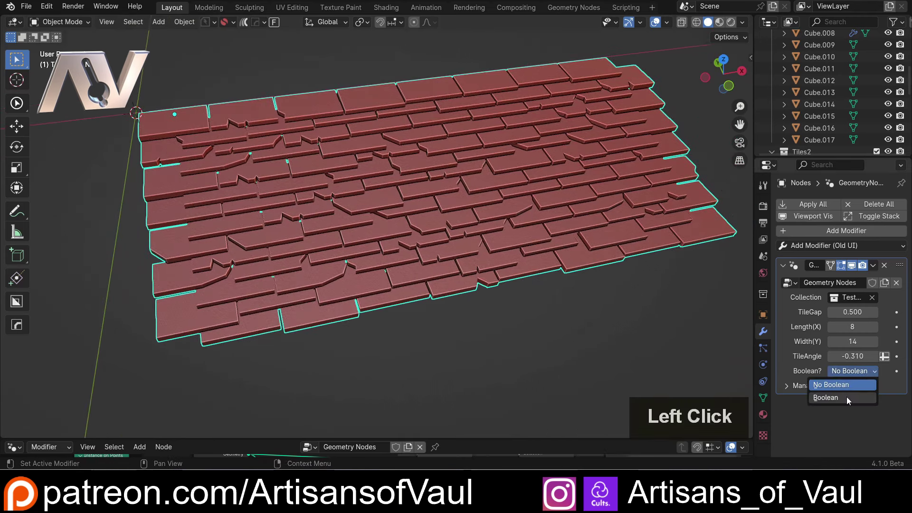
{"action": "left_click", "coordinate": [826, 398]}
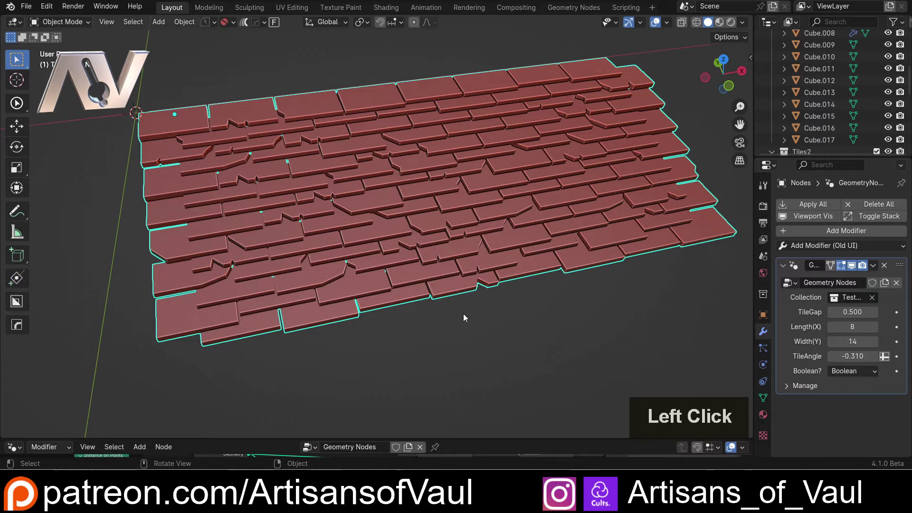
Examine the tile roof up close and from a different angle with the Boolean option active.
{"action": "scroll", "coordinate": [464, 315], "scroll_direction": "up", "scroll_amount": 2}
{"action": "middle_click_drag", "start_coordinate": [464, 314], "coordinate": [246, 166]}
{"action": "scroll", "coordinate": [442, 196], "scroll_direction": "up", "scroll_amount": 1}
{"action": "scroll", "coordinate": [443, 196], "scroll_direction": "up", "scroll_amount": 3}
{"action": "scroll", "coordinate": [283, 233], "scroll_direction": "down", "scroll_amount": 6}
{"action": "scroll", "coordinate": [221, 172], "scroll_direction": "up", "scroll_amount": 4}
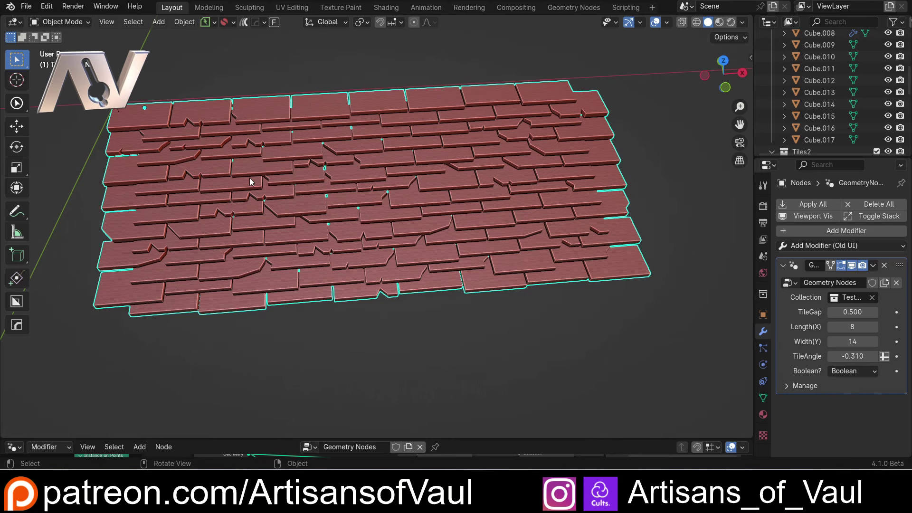
{"action": "scroll", "coordinate": [249, 190], "scroll_direction": "up", "scroll_amount": 1}
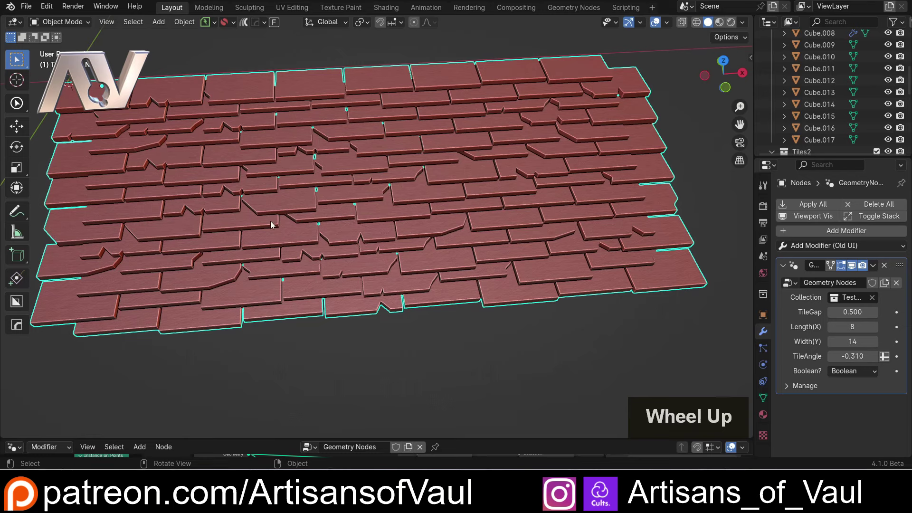
{"action": "middle_click_drag", "start_coordinate": [271, 224], "coordinate": [312, 247], "text": "shift"}
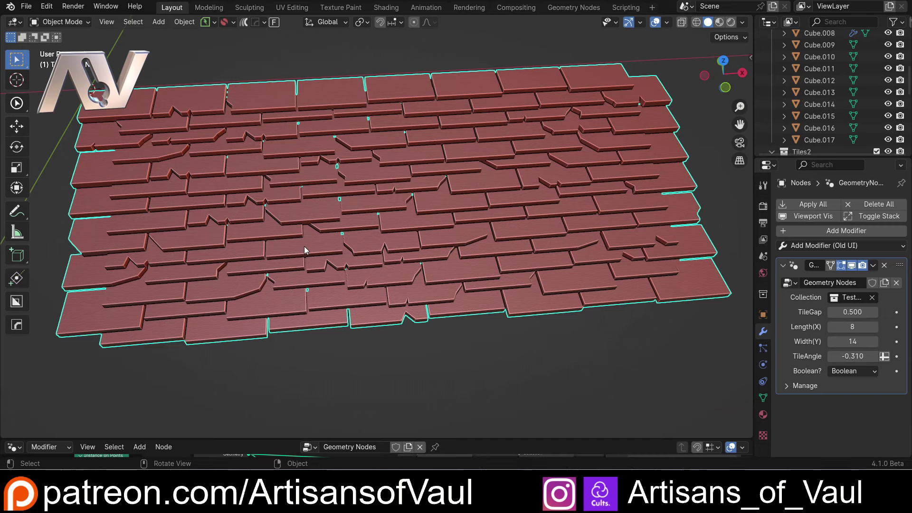
View the choices offered by the modifier's Boolean? menu, keeping Boolean selected.
{"action": "left_click", "coordinate": [857, 372]}
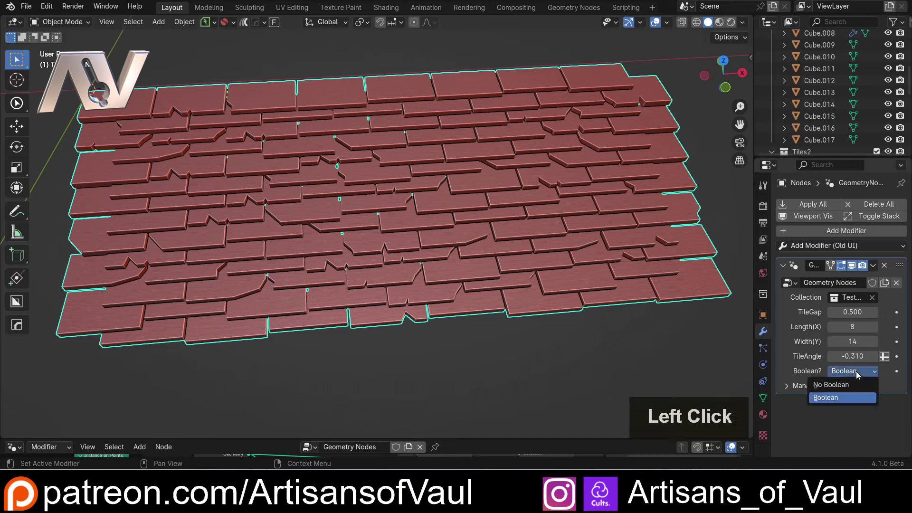
{"action": "left_click", "coordinate": [670, 341]}
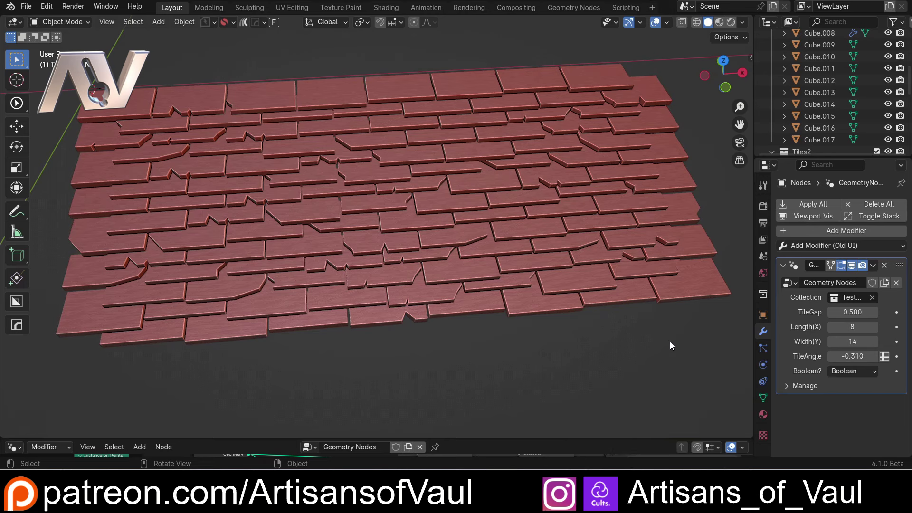
{"action": "left_click", "coordinate": [856, 373]}
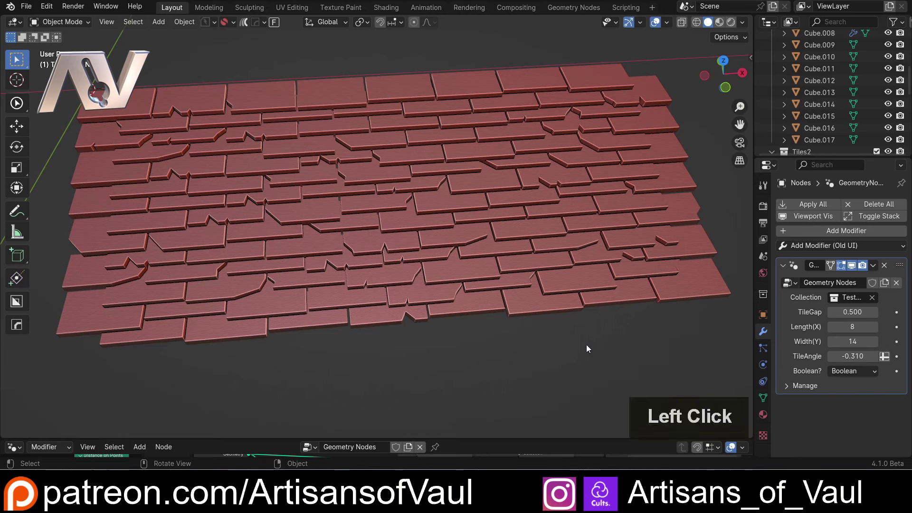